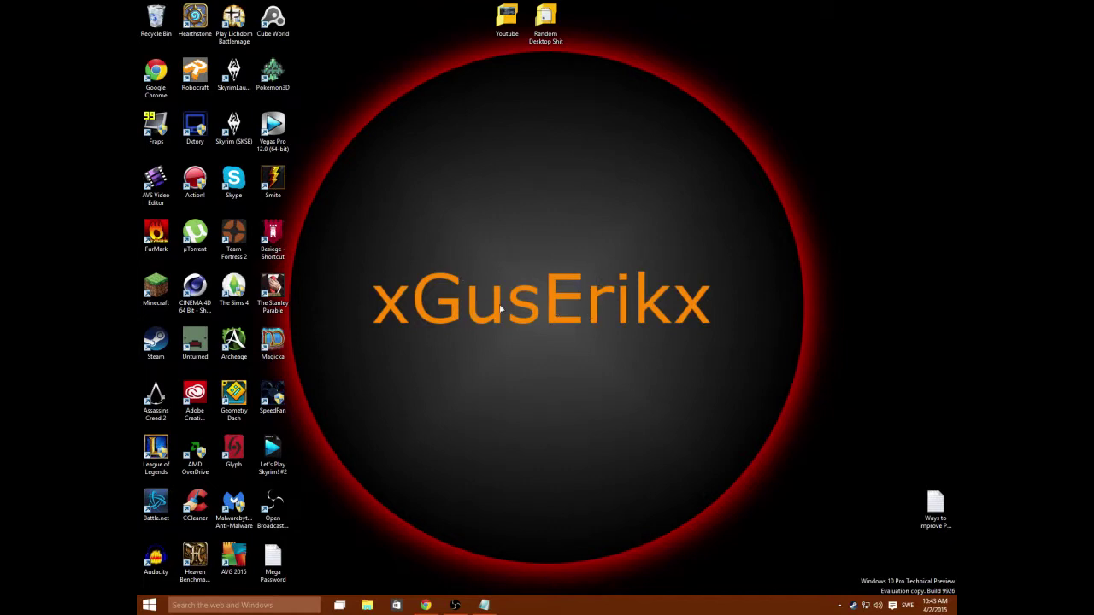
Step: Empty the Recycle Bin on the desktop and confirm the deletion
{"action": "right_click", "coordinate": [157, 13]}
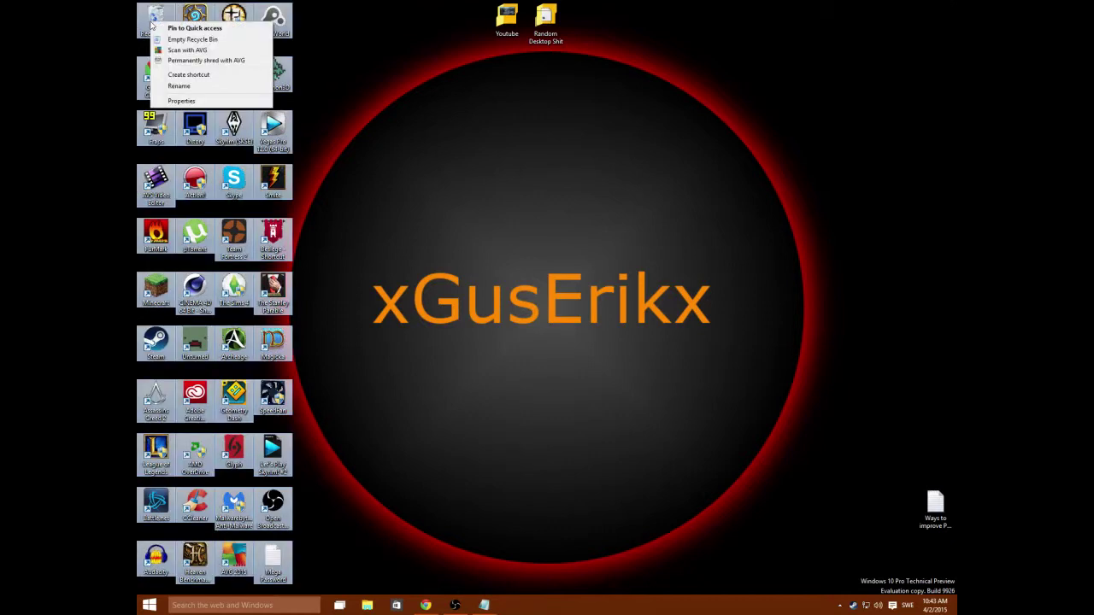
{"action": "left_click", "coordinate": [476, 89]}
{"action": "right_click", "coordinate": [157, 14]}
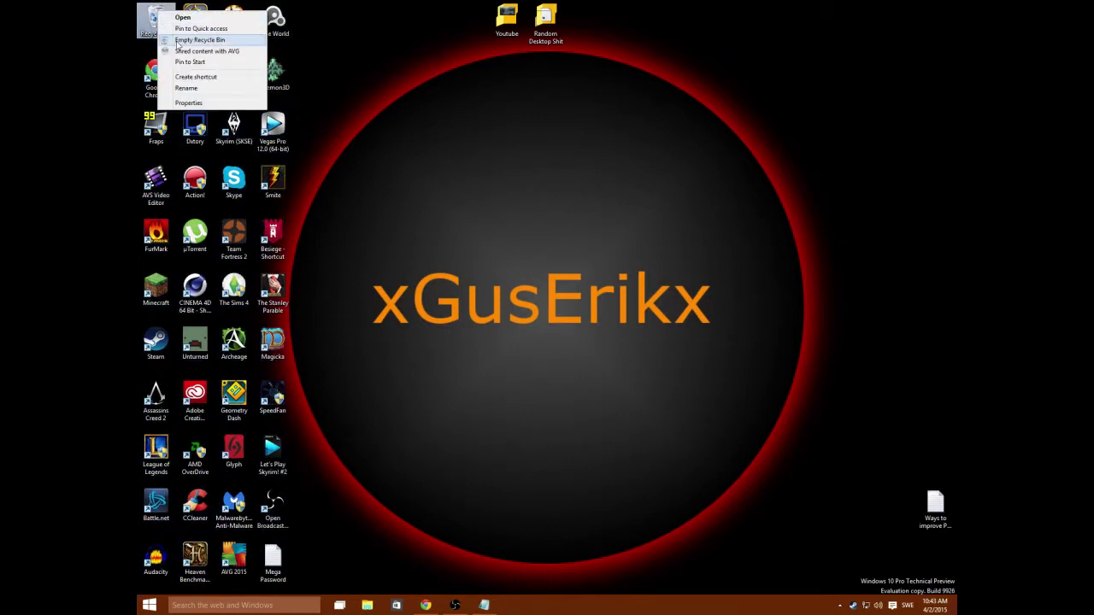
{"action": "left_click", "coordinate": [176, 41]}
{"action": "key", "text": "Return"}
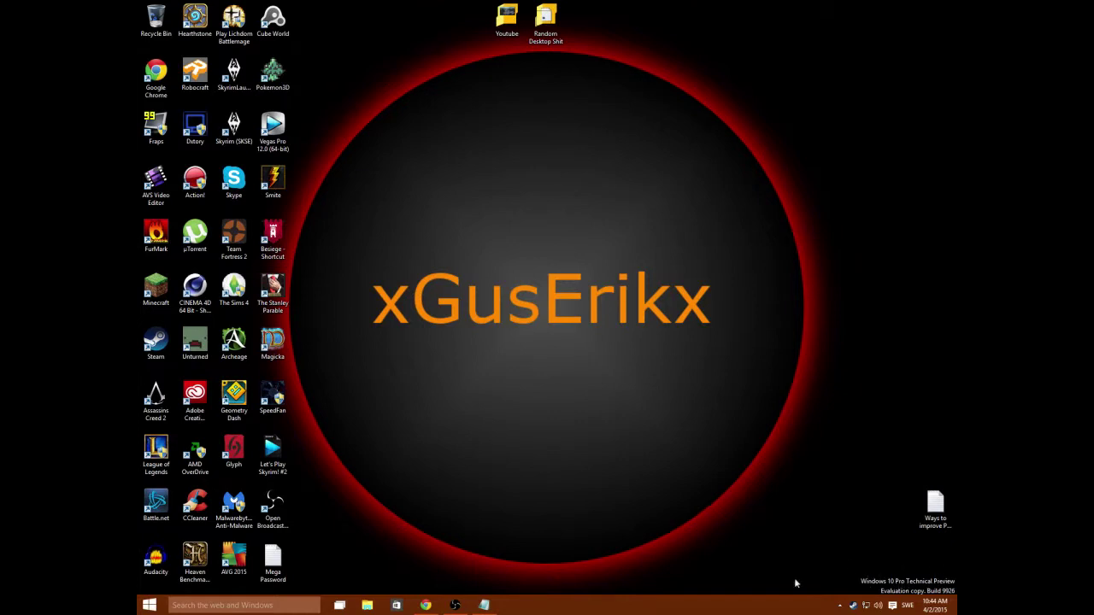
Step: Search Windows for "control panel", open Control Panel, and reposition and enlarge its window
{"action": "right_click", "coordinate": [144, 605]}
{"action": "left_click", "coordinate": [403, 505]}
{"action": "right_click", "coordinate": [152, 605]}
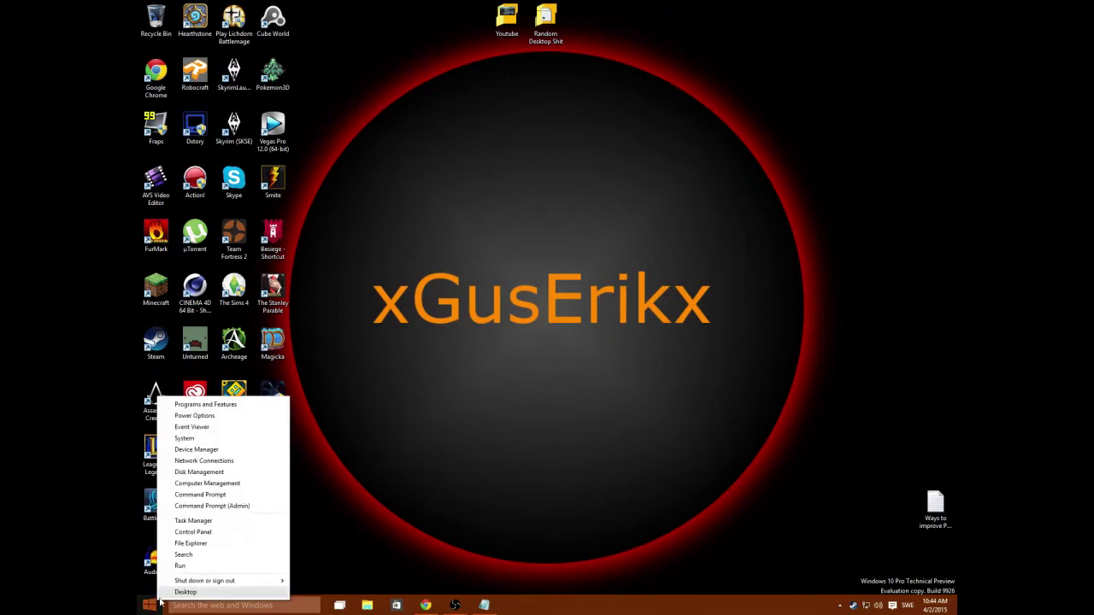
{"action": "left_click", "coordinate": [185, 555]}
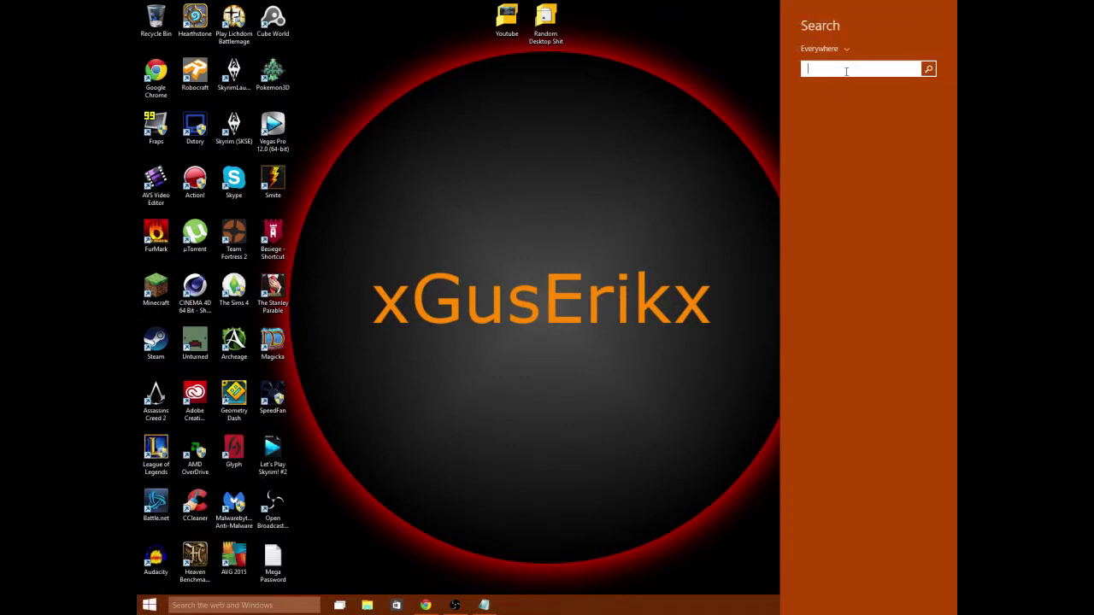
{"action": "type", "text": "contro"}
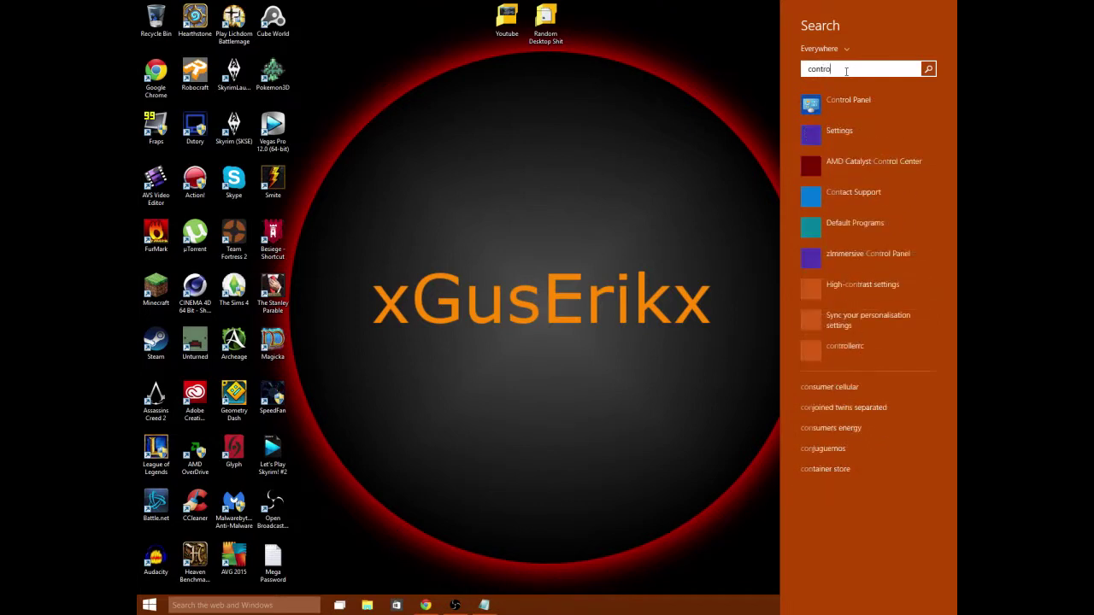
{"action": "type", "text": "l panel"}
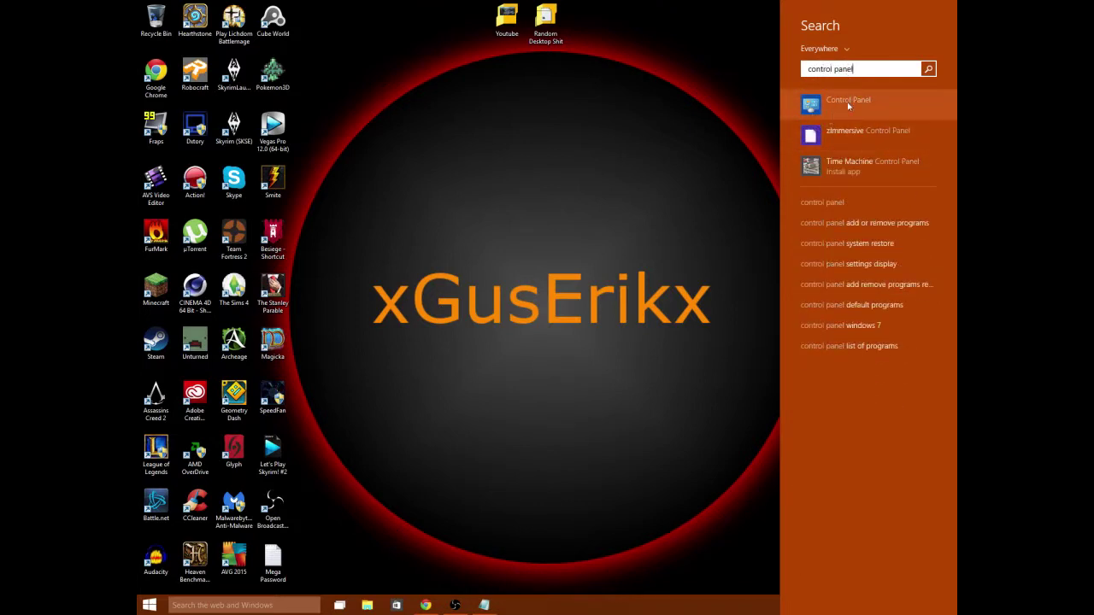
{"action": "left_click", "coordinate": [849, 104]}
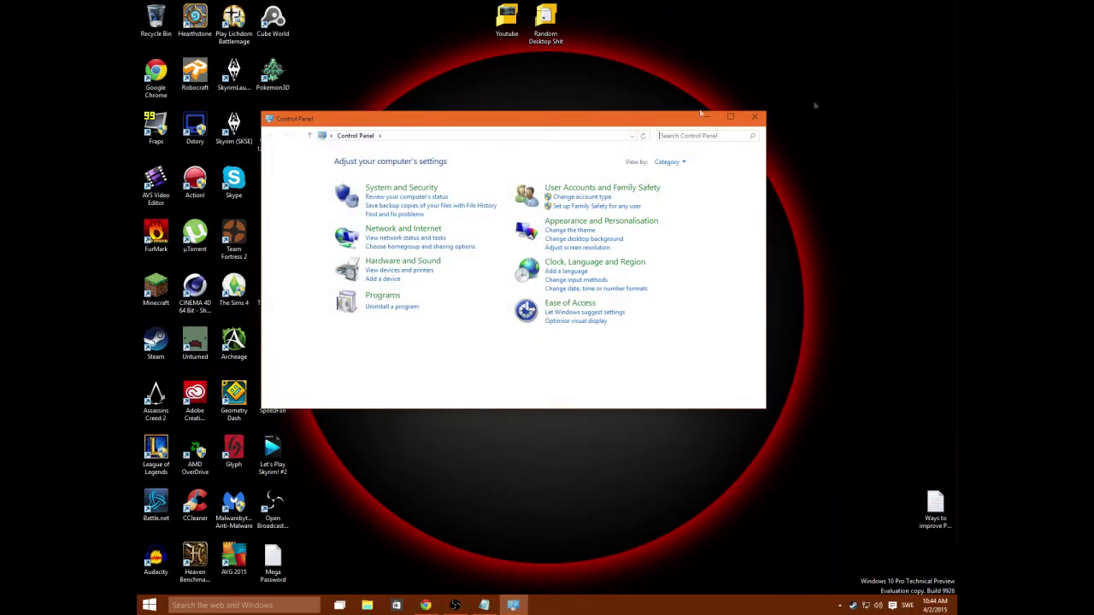
{"action": "left_click_drag", "start_coordinate": [525, 126], "coordinate": [564, 110]}
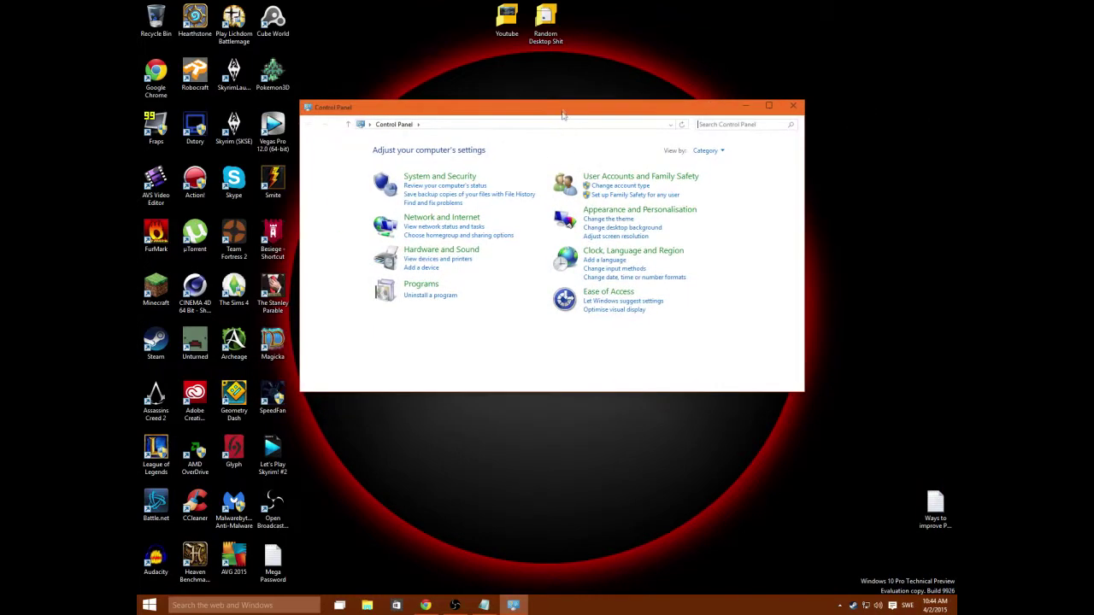
{"action": "left_click_drag", "start_coordinate": [522, 393], "coordinate": [524, 436]}
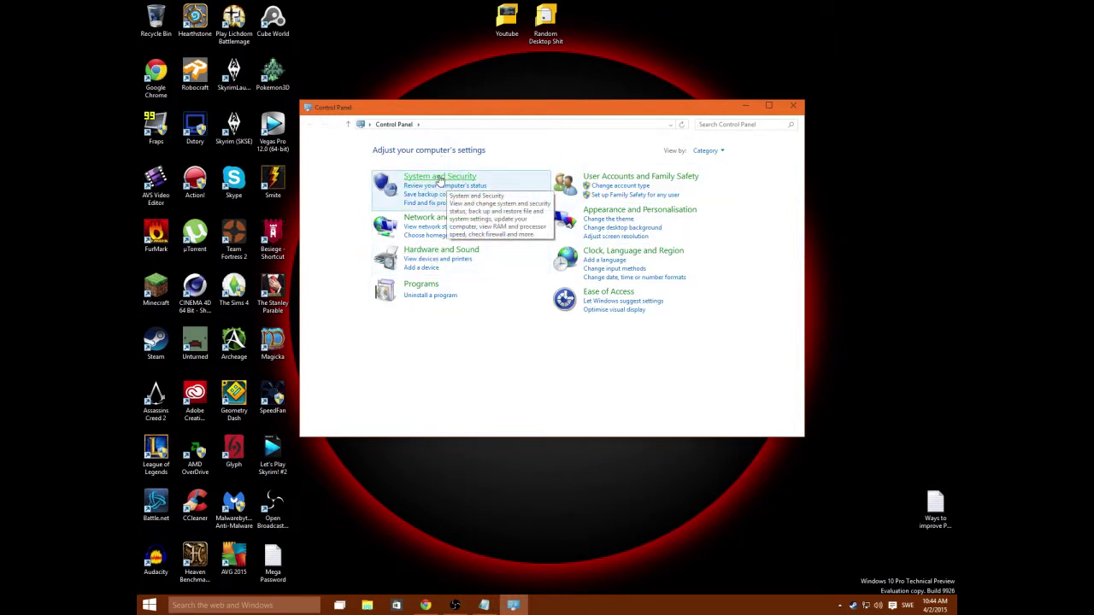
Step: Set the power plan to High performance in the System and Security power options, then close Control Panel
{"action": "left_click", "coordinate": [440, 179]}
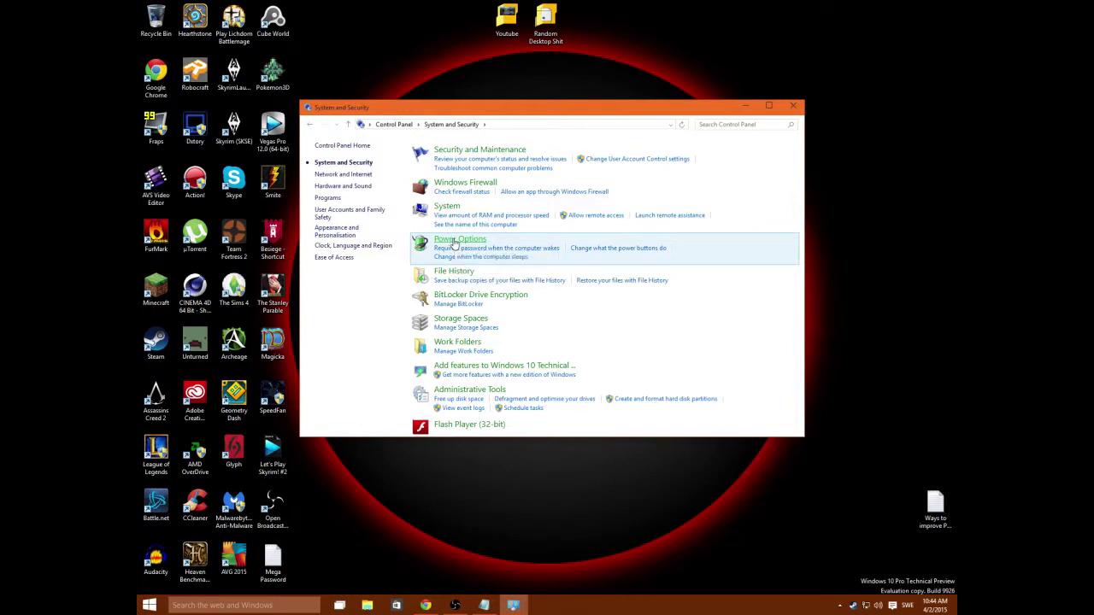
{"action": "left_click", "coordinate": [455, 241]}
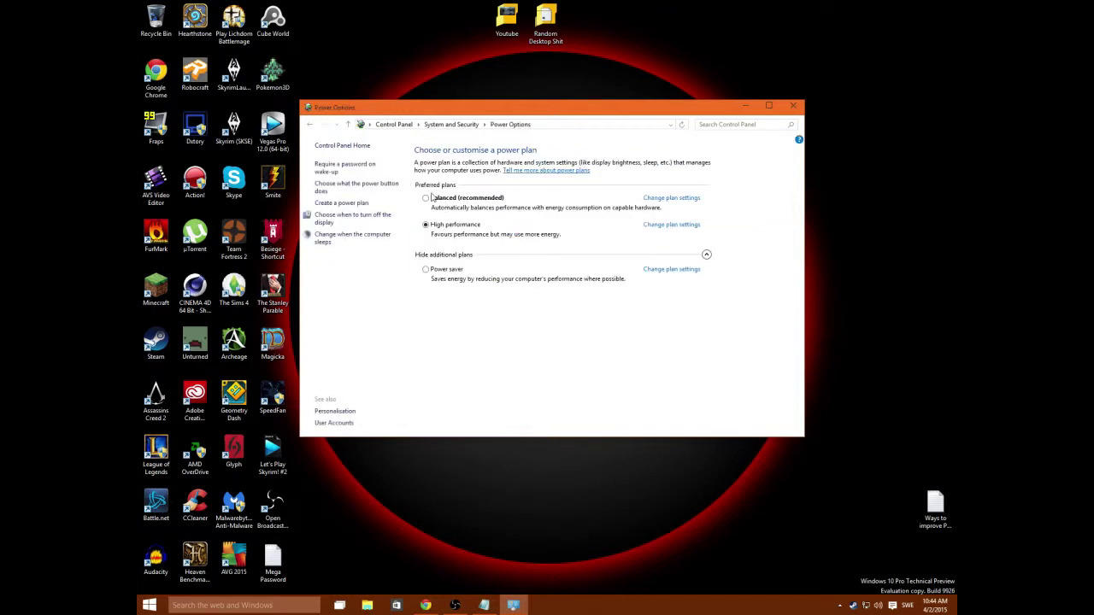
{"action": "left_click", "coordinate": [430, 199]}
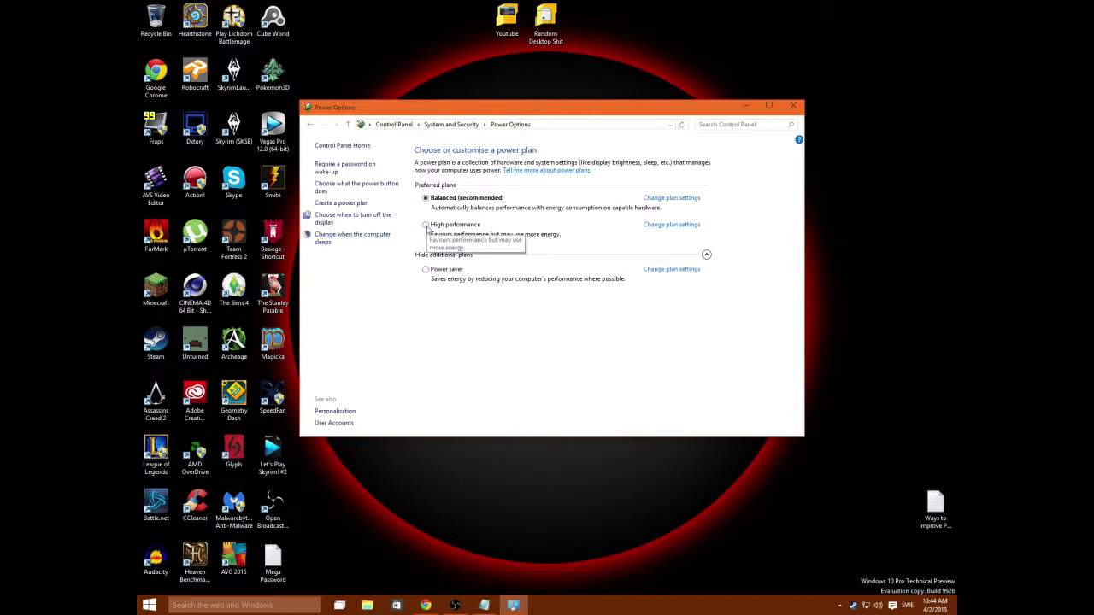
{"action": "left_click", "coordinate": [426, 225]}
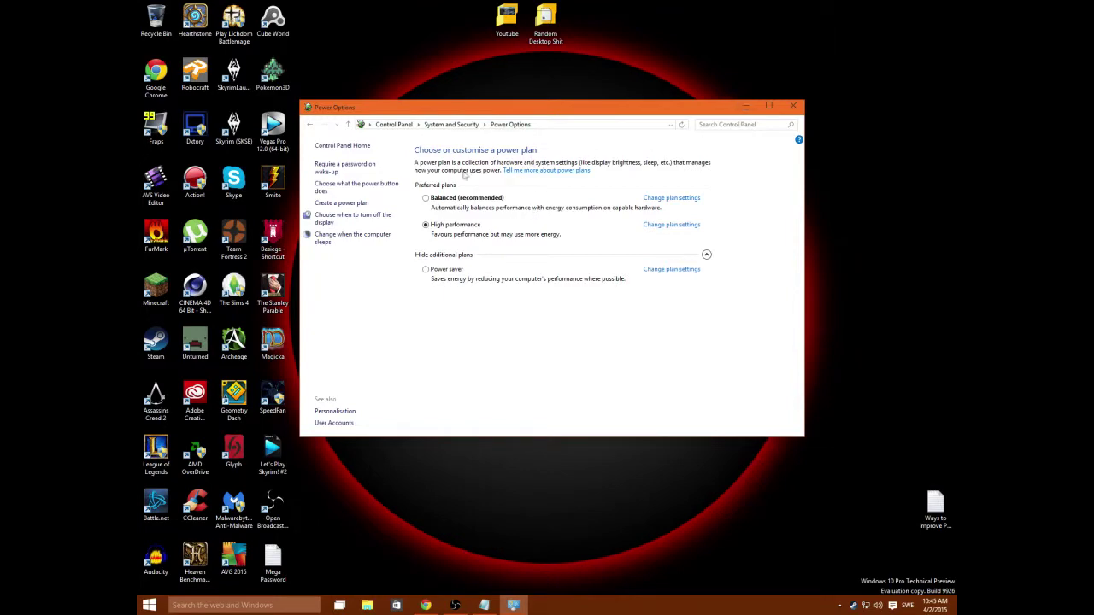
{"action": "key", "text": "alt+F4"}
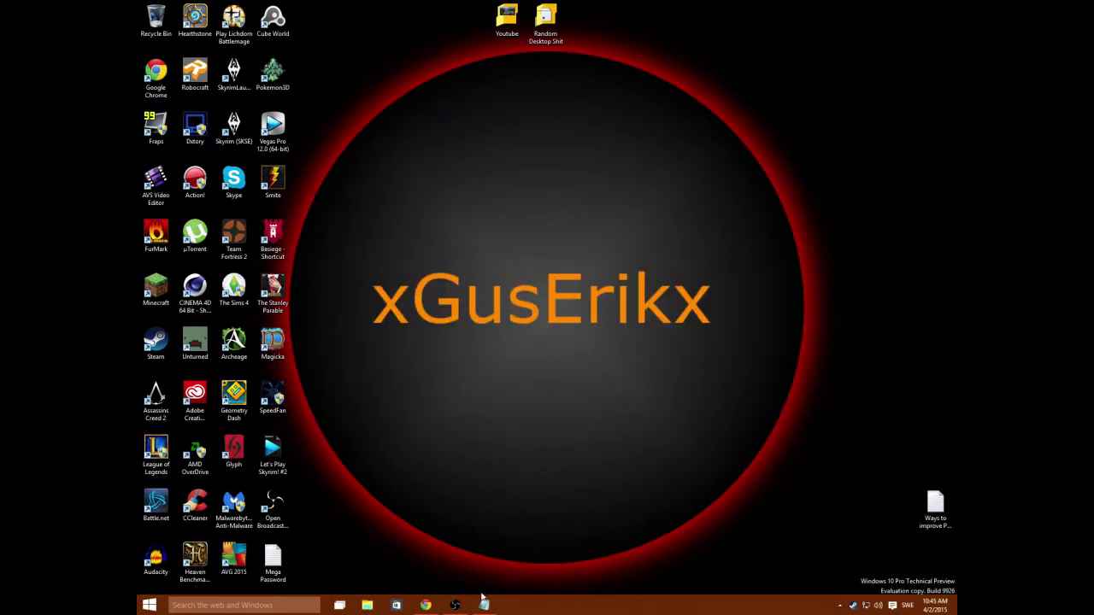
Step: Switch to Chrome and start downloading the free version of CCleaner from the Piriform site
{"action": "left_click", "coordinate": [425, 606]}
{"action": "left_click", "coordinate": [163, 5]}
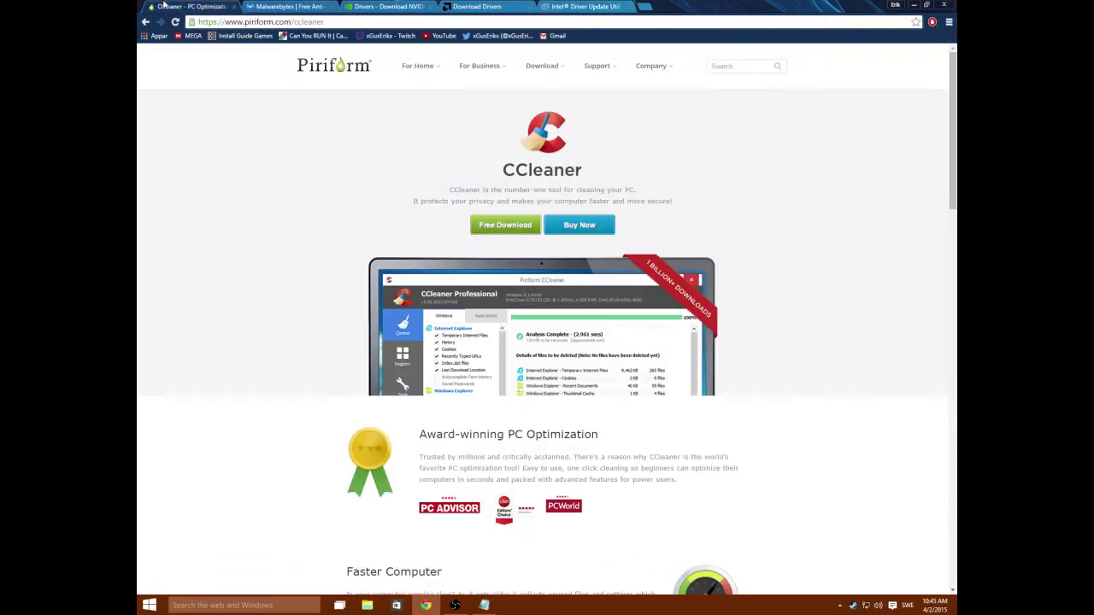
{"action": "left_click", "coordinate": [488, 226]}
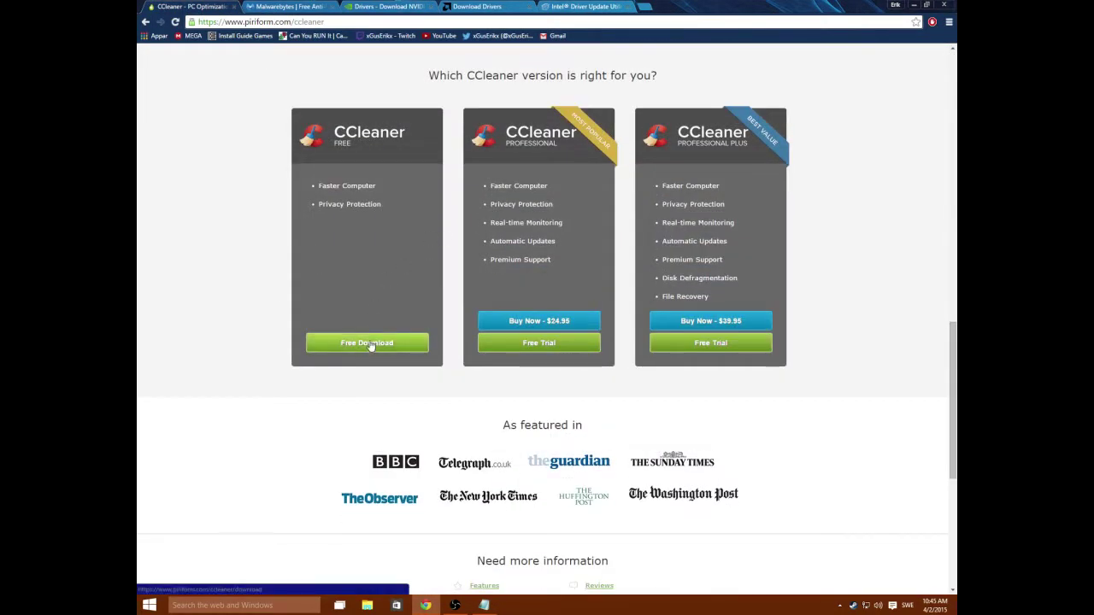
{"action": "left_click", "coordinate": [369, 342]}
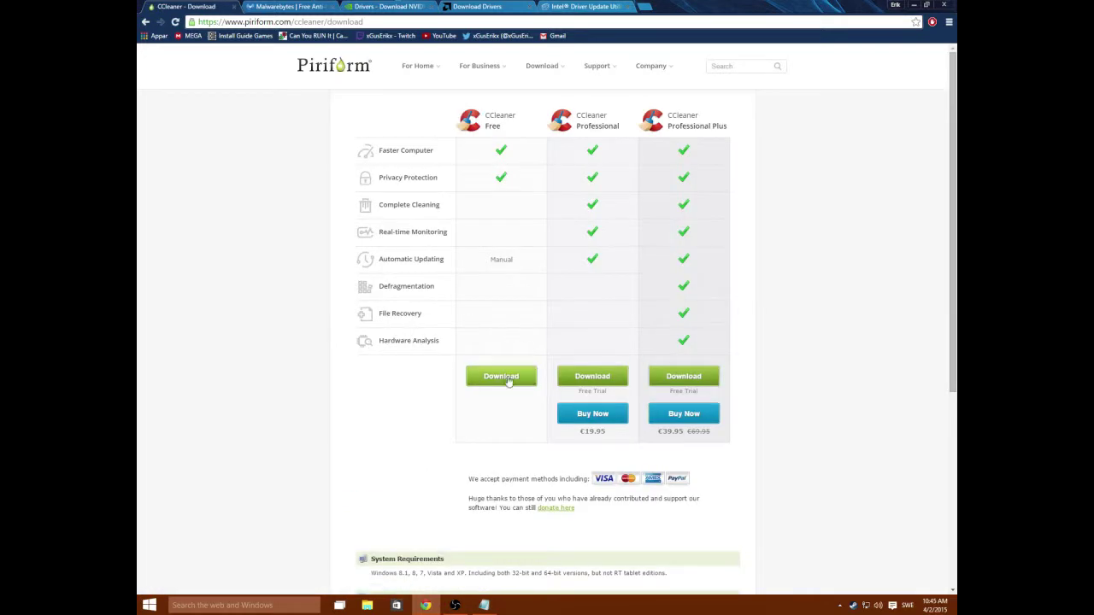
{"action": "left_click", "coordinate": [511, 378]}
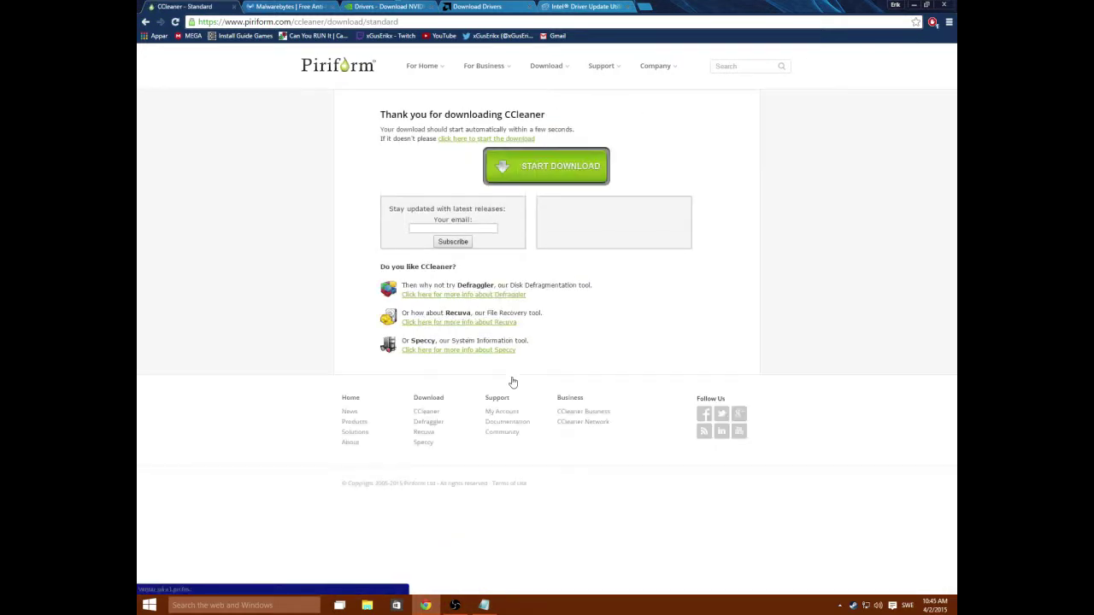
Step: Cancel the ccsetup504.exe download and minimise the browser
{"action": "left_click", "coordinate": [244, 584]}
{"action": "left_click", "coordinate": [264, 566]}
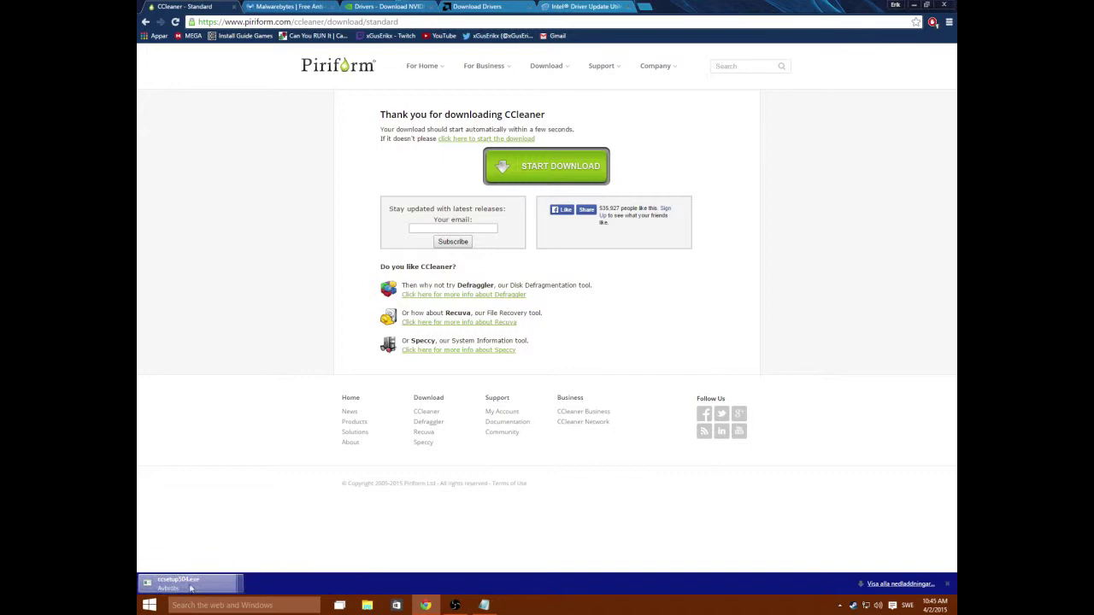
{"action": "left_click", "coordinate": [915, 6]}
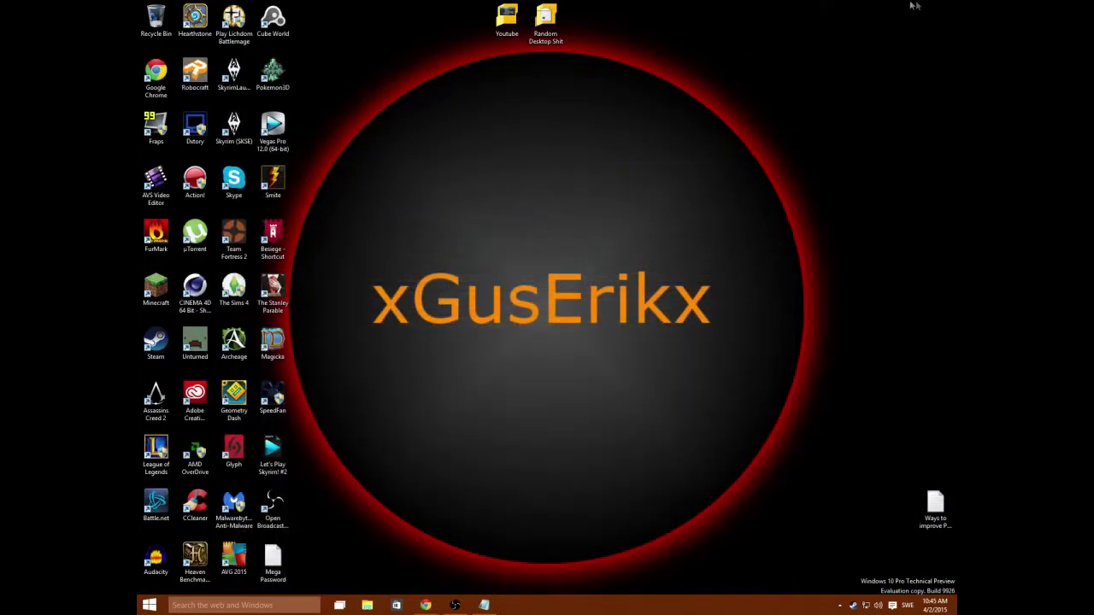
Step: Launch the installed CCleaner and analyze the system with the ticked cleaning items
{"action": "double_click", "coordinate": [203, 510]}
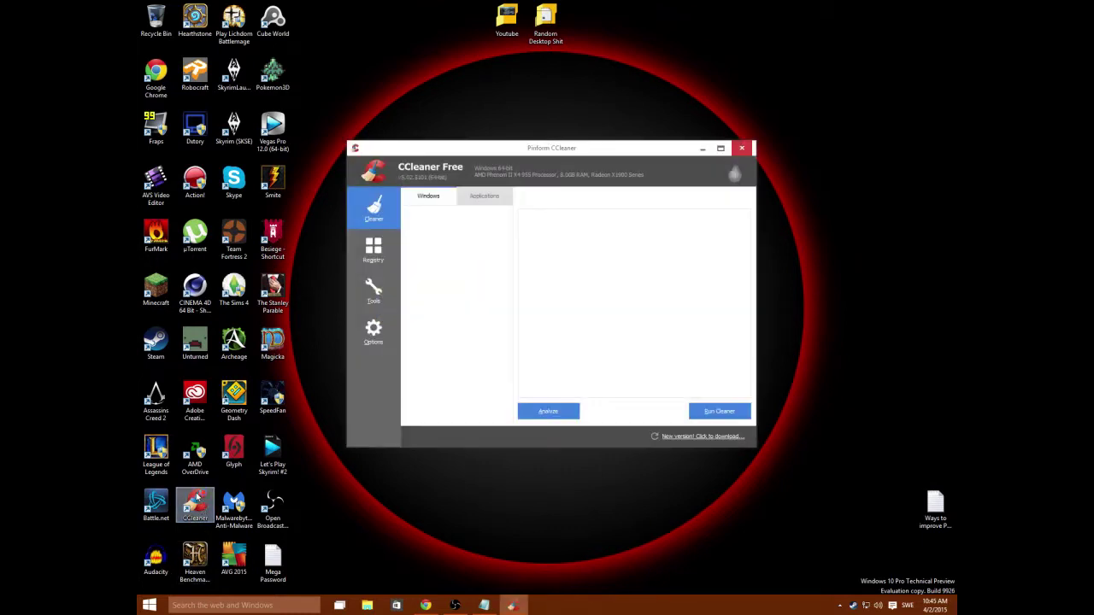
{"action": "left_click", "coordinate": [639, 330]}
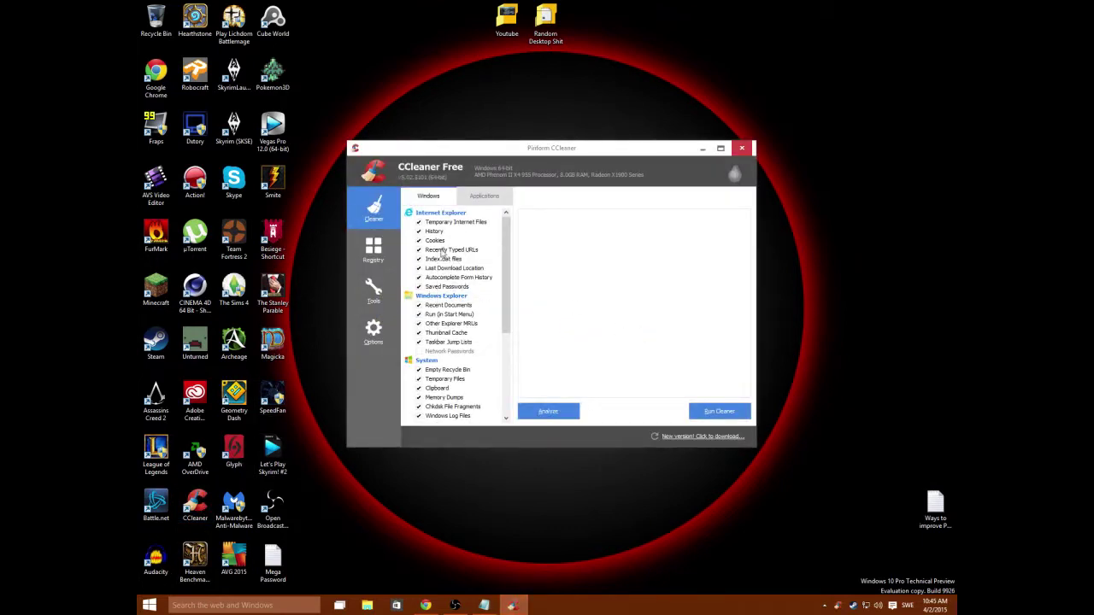
{"action": "left_click", "coordinate": [542, 412]}
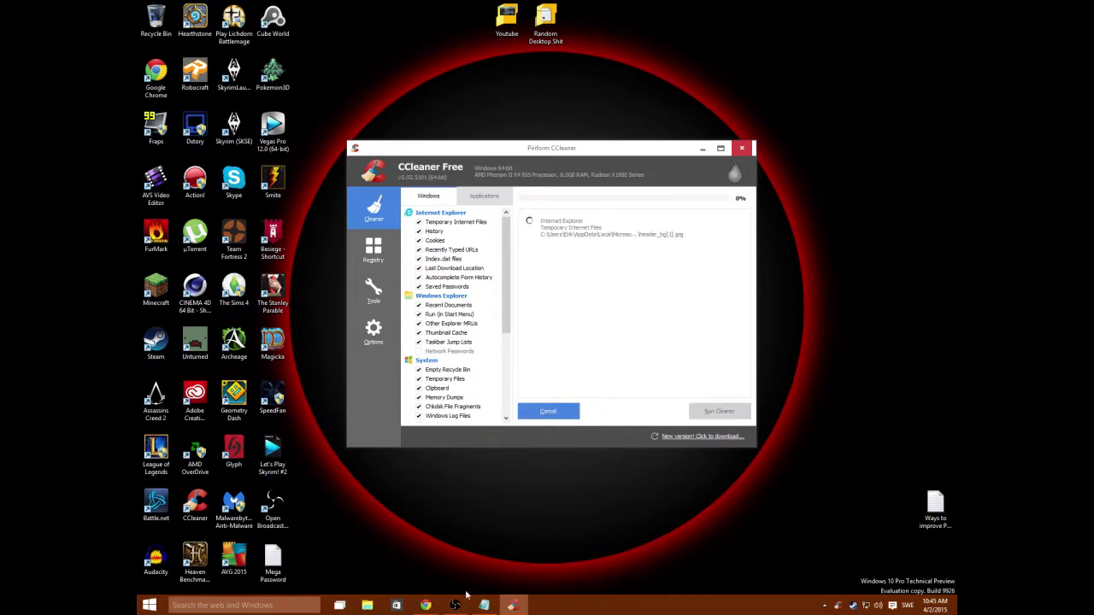
Step: Switch to Chrome, close the CCleaner download page, and minimise the browser again
{"action": "left_click", "coordinate": [426, 606]}
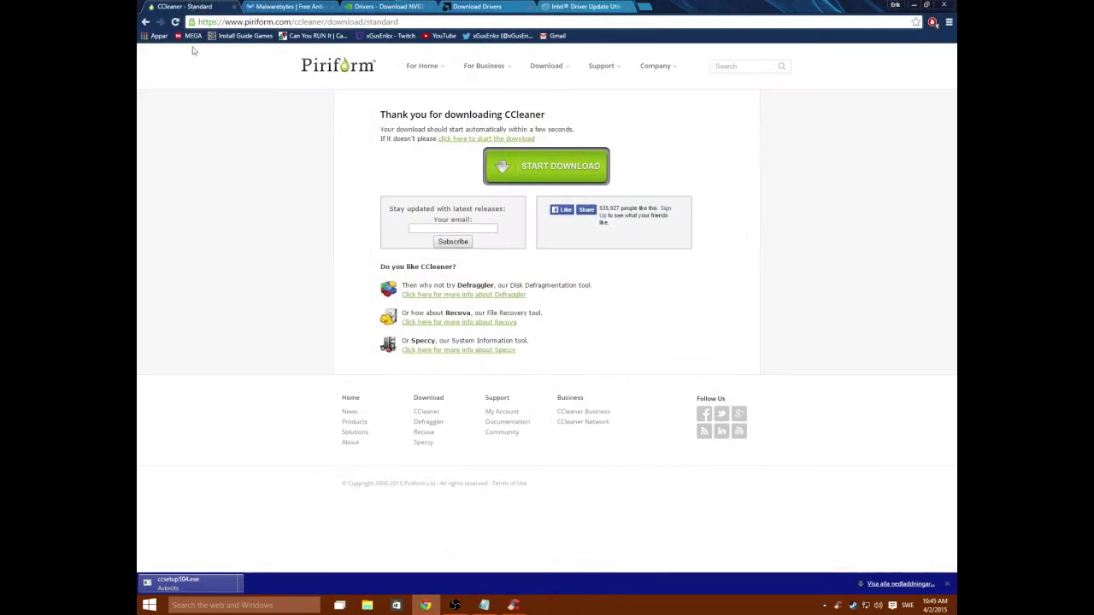
{"action": "left_click", "coordinate": [234, 8]}
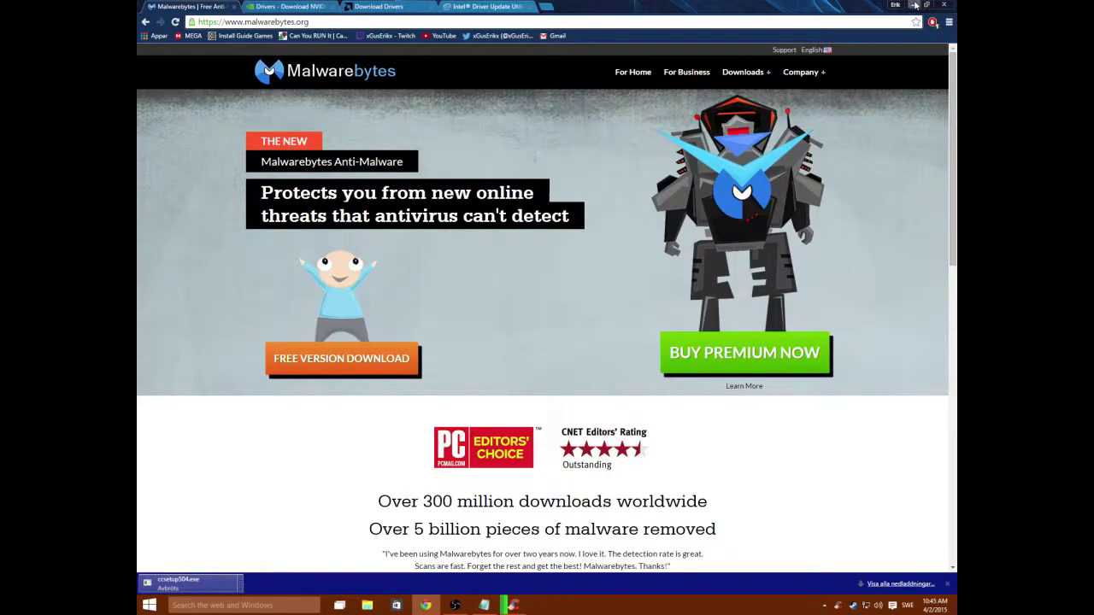
{"action": "left_click", "coordinate": [908, 4]}
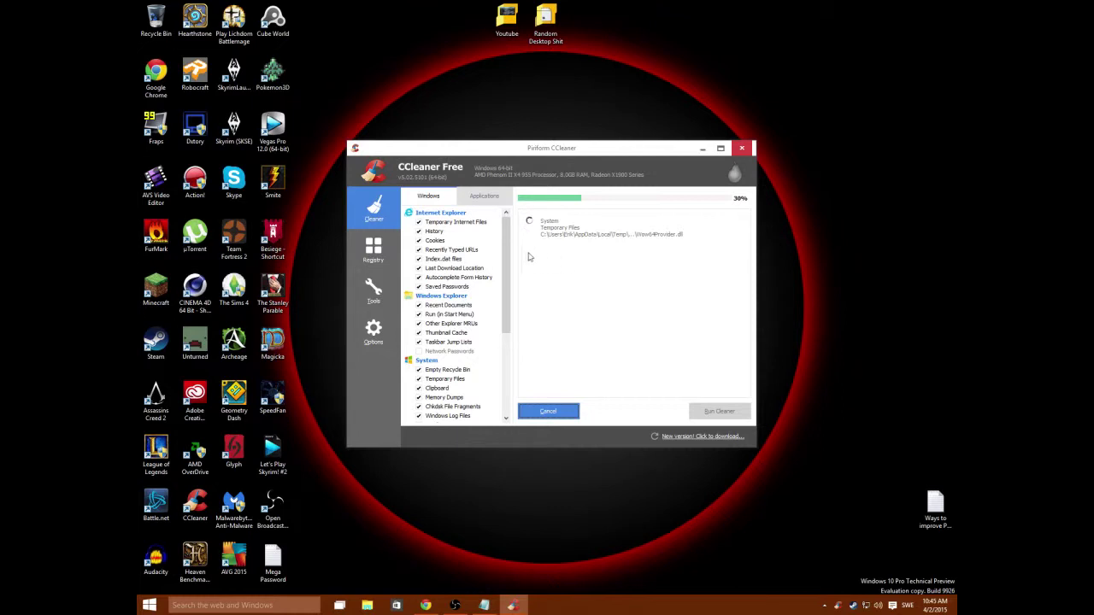
Step: Run the cleaner on the analyzed files, accepting permanent deletion and declining to close Google Chrome
{"action": "left_click_drag", "start_coordinate": [523, 151], "coordinate": [518, 88]}
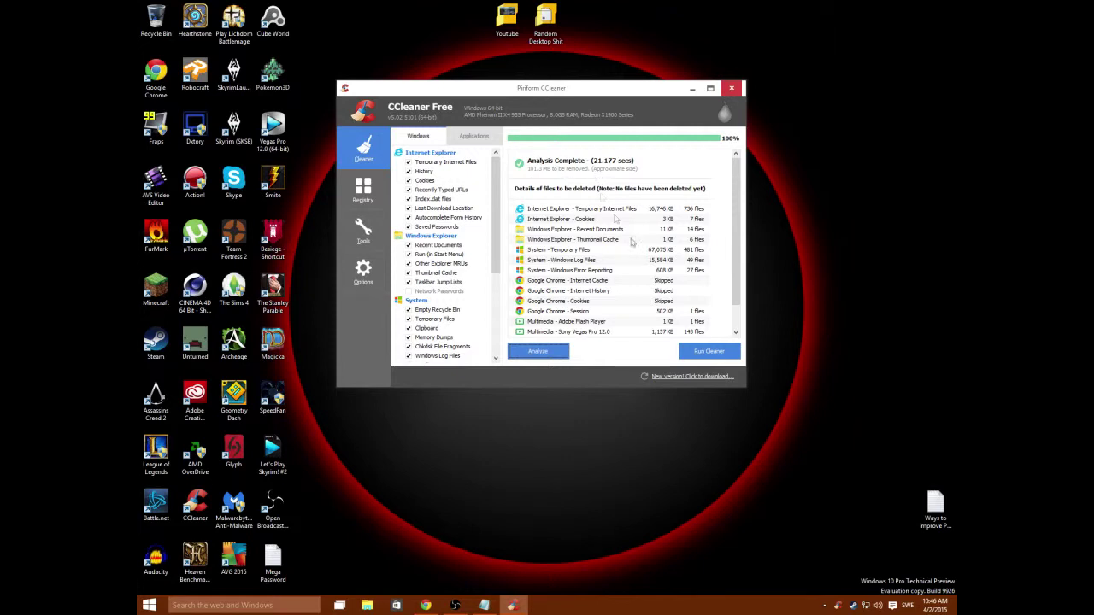
{"action": "left_click", "coordinate": [684, 352]}
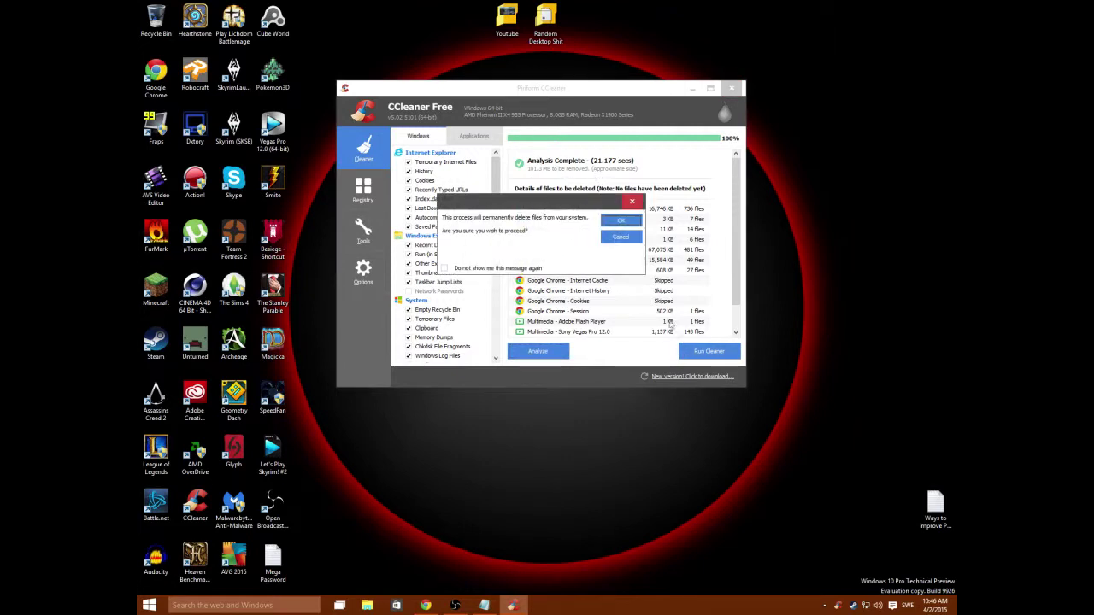
{"action": "left_click", "coordinate": [622, 221]}
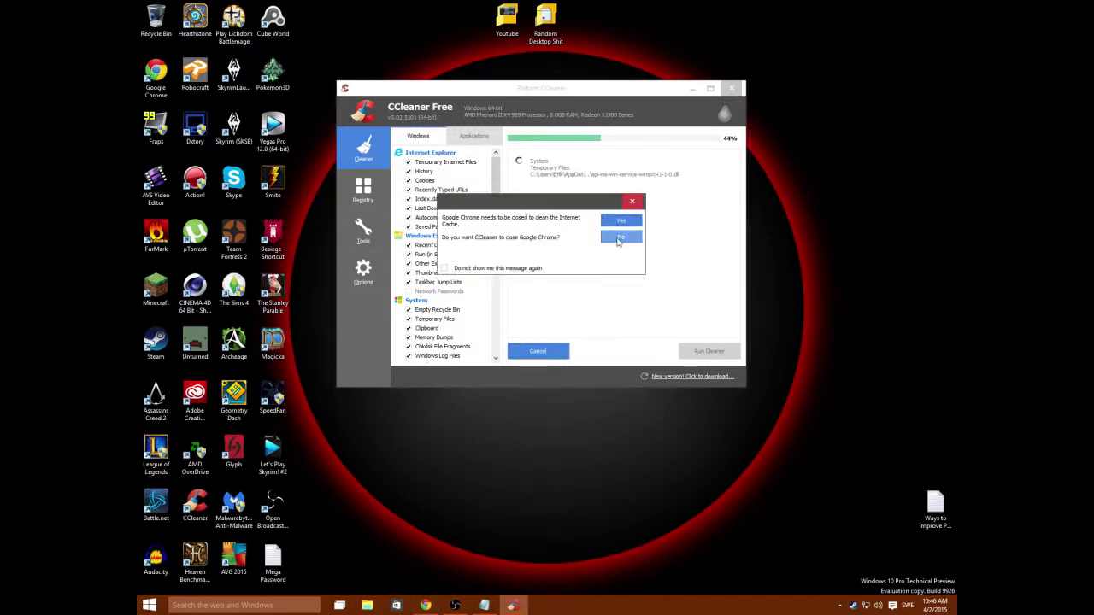
{"action": "left_click", "coordinate": [610, 237]}
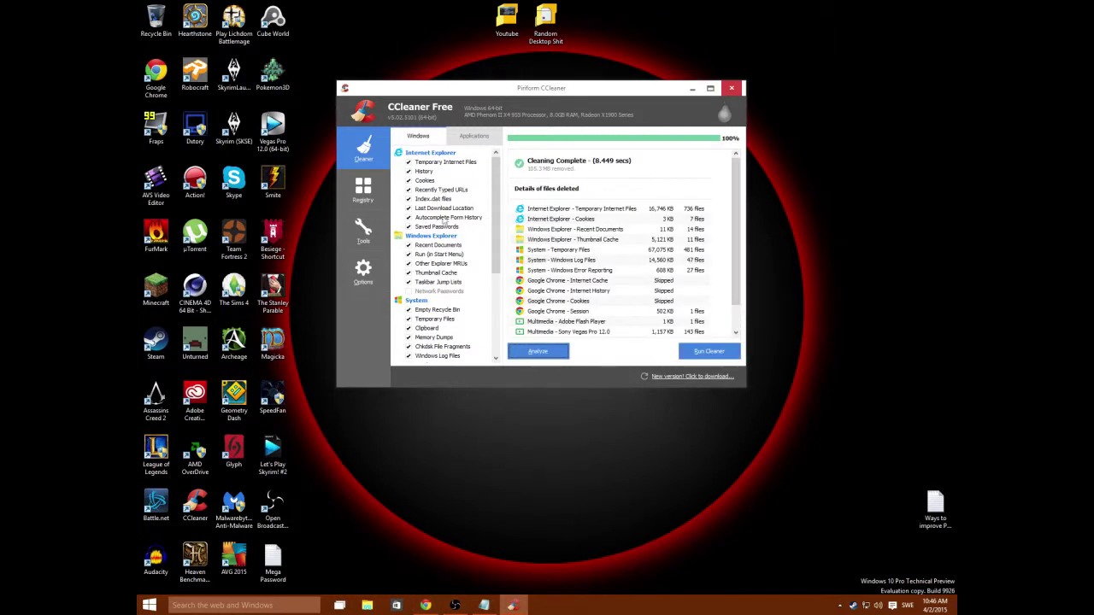
Step: Scan the registry for issues with all registry cleaner categories ticked
{"action": "mouse_move", "coordinate": [557, 88]}
{"action": "left_mouse_down"}
{"action": "mouse_move", "coordinate": [554, 80]}
{"action": "mouse_move", "coordinate": [557, 98]}
{"action": "left_mouse_up"}
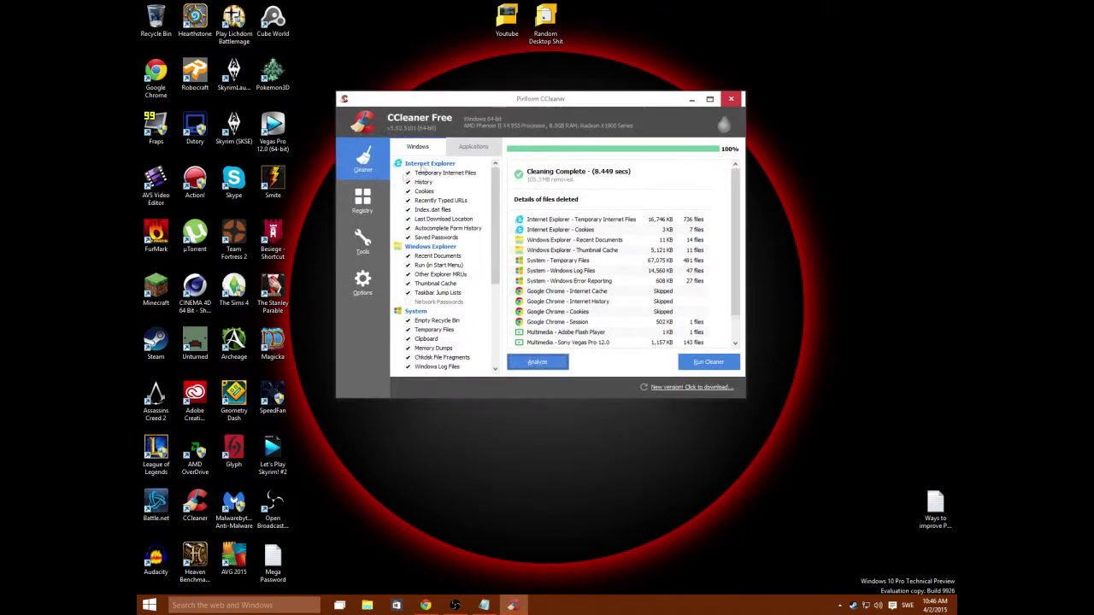
{"action": "left_click", "coordinate": [364, 201]}
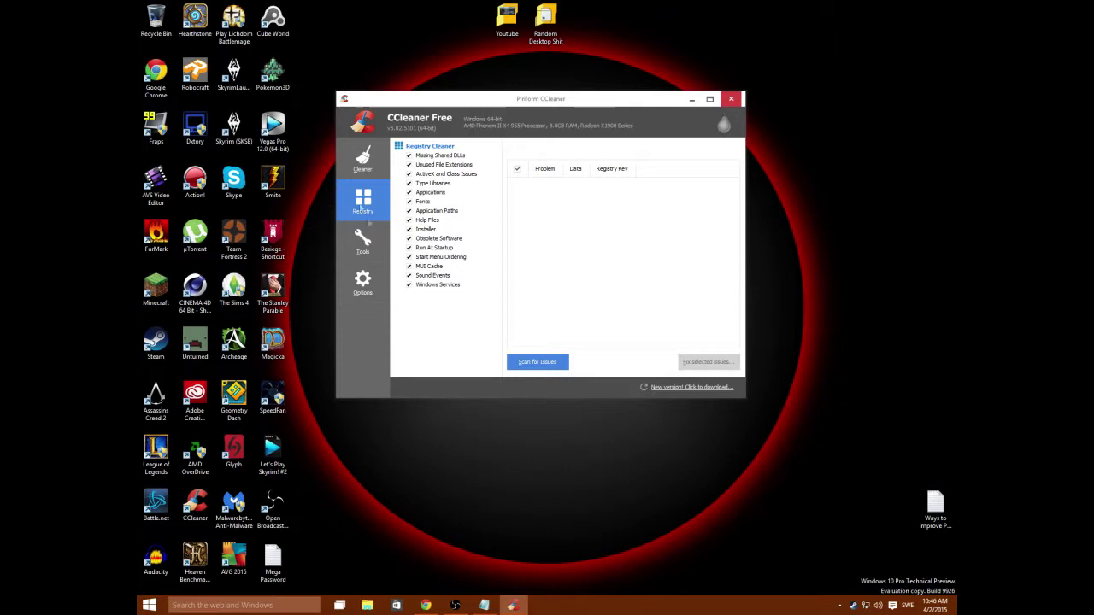
{"action": "left_click", "coordinate": [535, 363]}
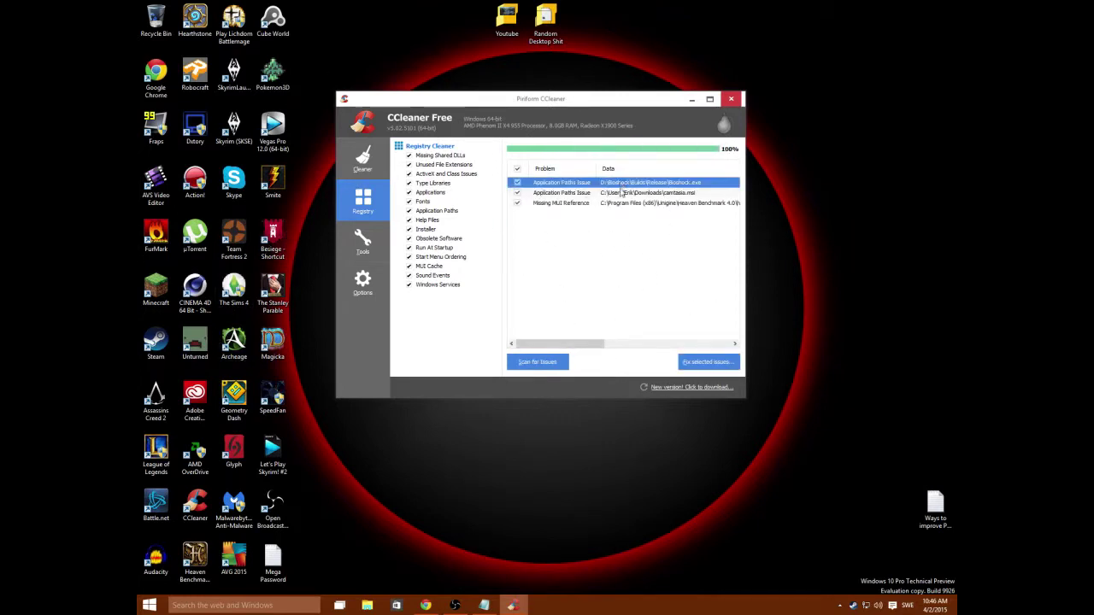
Step: Examine the problems and file paths listed by the registry scan
{"action": "left_click", "coordinate": [622, 192]}
{"action": "left_click", "coordinate": [622, 203]}
{"action": "left_click", "coordinate": [626, 193]}
{"action": "left_click", "coordinate": [636, 182]}
{"action": "left_click", "coordinate": [629, 192]}
{"action": "left_click", "coordinate": [626, 205]}
{"action": "left_click", "coordinate": [638, 184]}
{"action": "left_click", "coordinate": [635, 205]}
{"action": "left_click", "coordinate": [647, 184]}
{"action": "left_click", "coordinate": [652, 193]}
{"action": "left_click", "coordinate": [654, 185]}
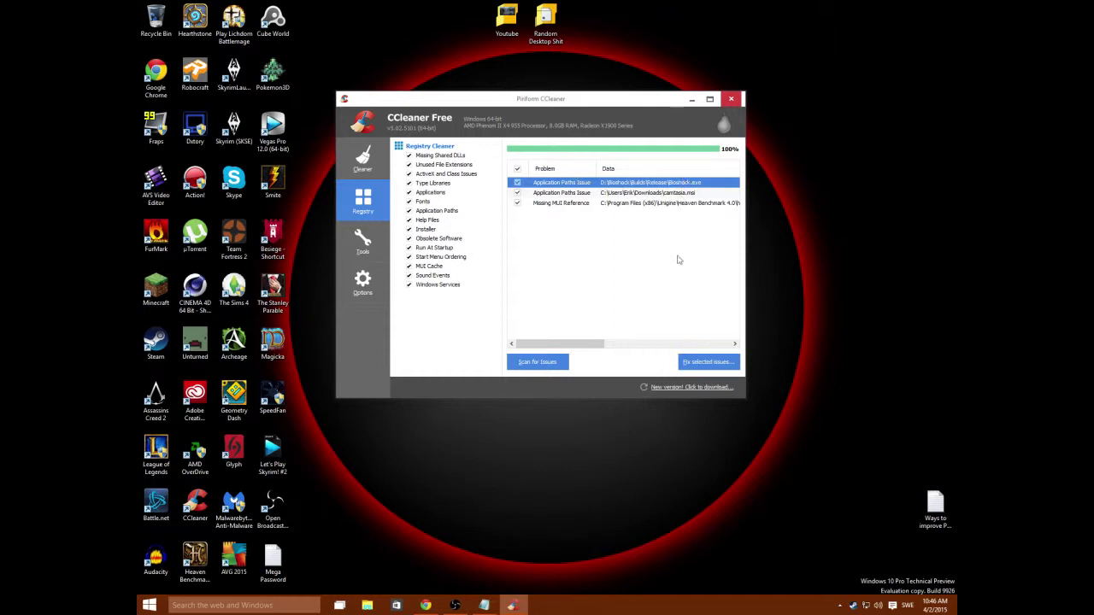
Step: Fix all selected registry issues and close the issue details dialog
{"action": "left_click", "coordinate": [709, 368]}
{"action": "left_click", "coordinate": [554, 275]}
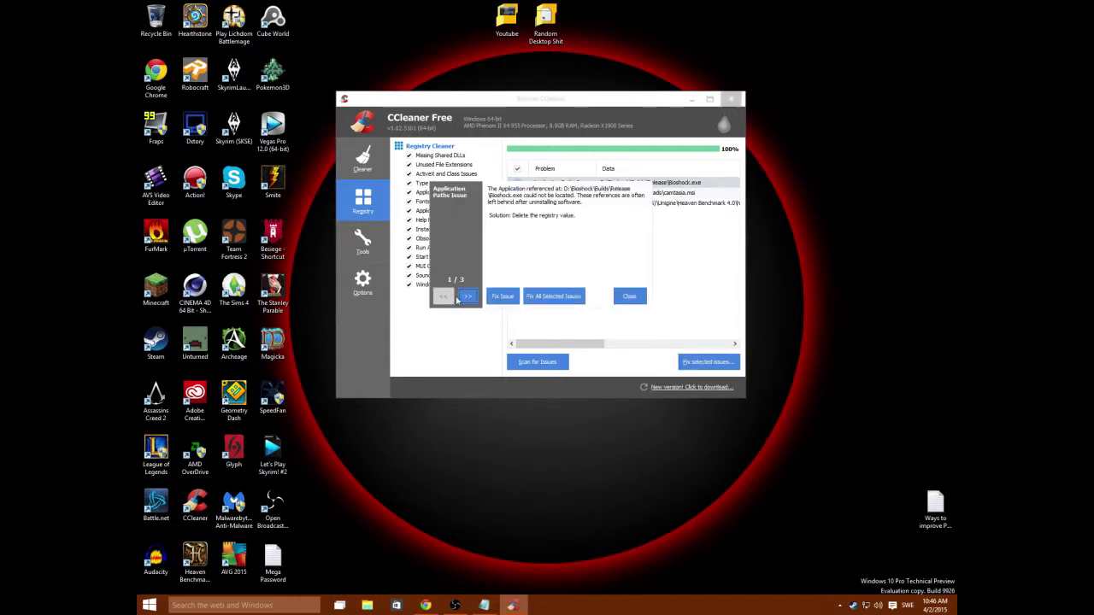
{"action": "left_click", "coordinate": [537, 296]}
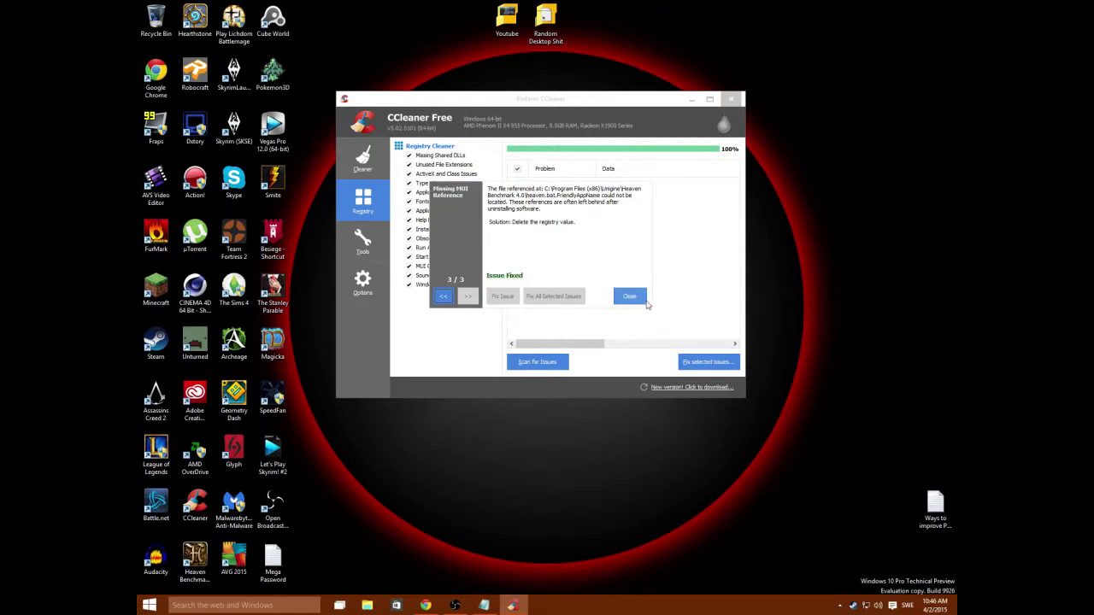
{"action": "left_click", "coordinate": [641, 297]}
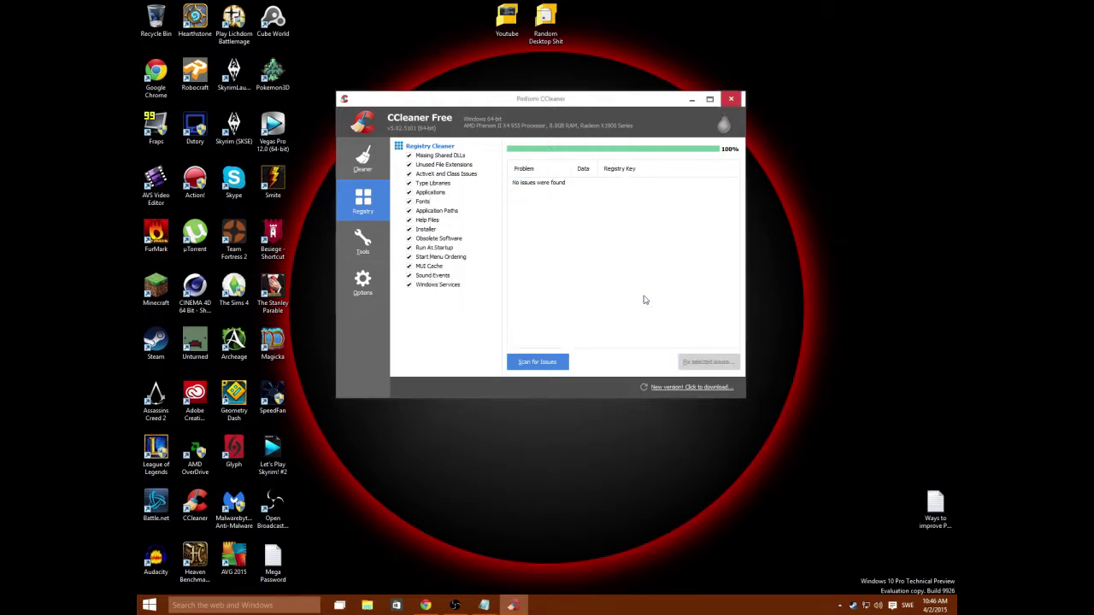
Step: Close the CCleaner window and exit its background process from the notification area
{"action": "left_click", "coordinate": [731, 100]}
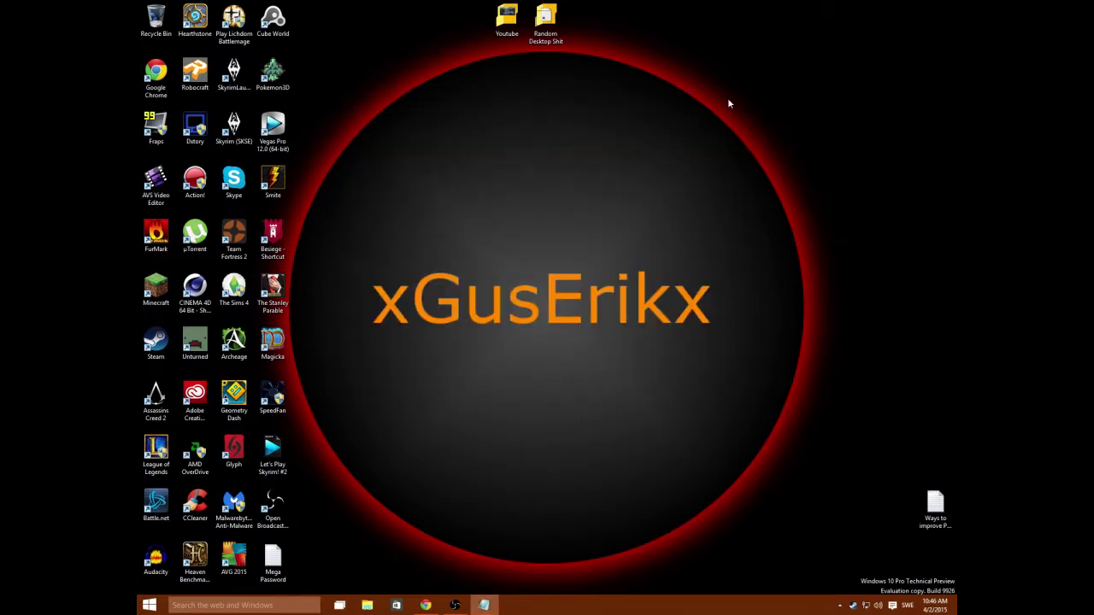
{"action": "left_click", "coordinate": [840, 605]}
{"action": "right_click", "coordinate": [849, 588]}
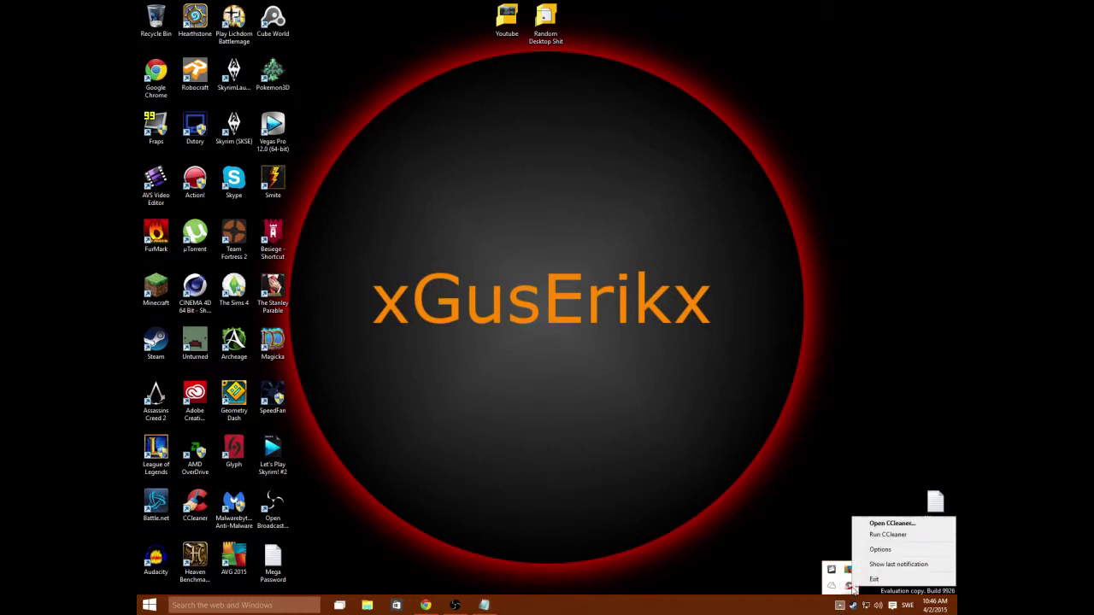
{"action": "left_click", "coordinate": [870, 584]}
{"action": "left_click", "coordinate": [841, 605]}
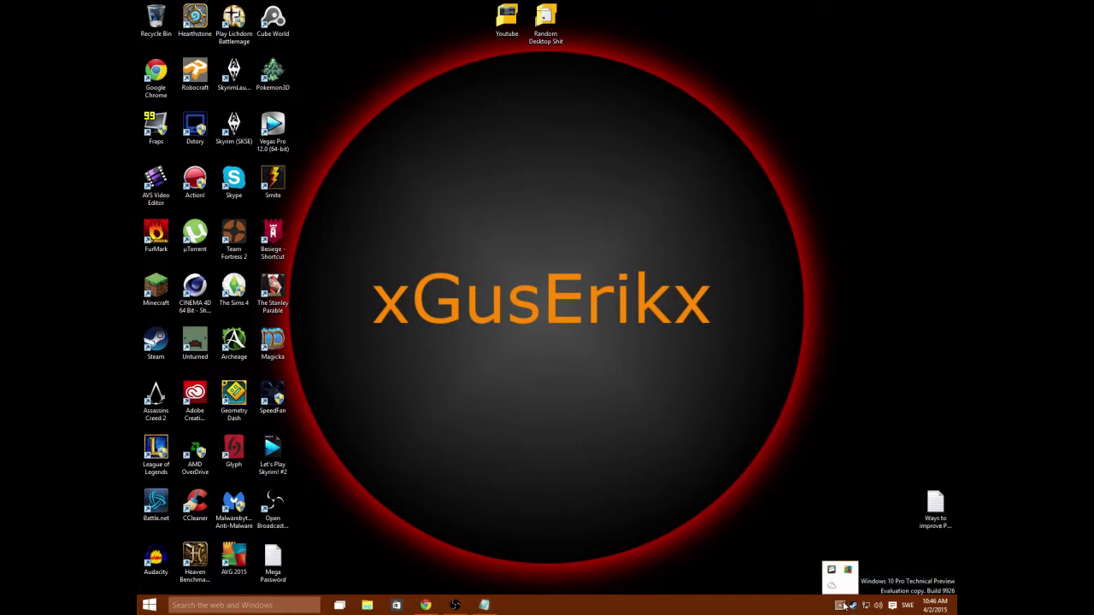
{"action": "left_click", "coordinate": [841, 606]}
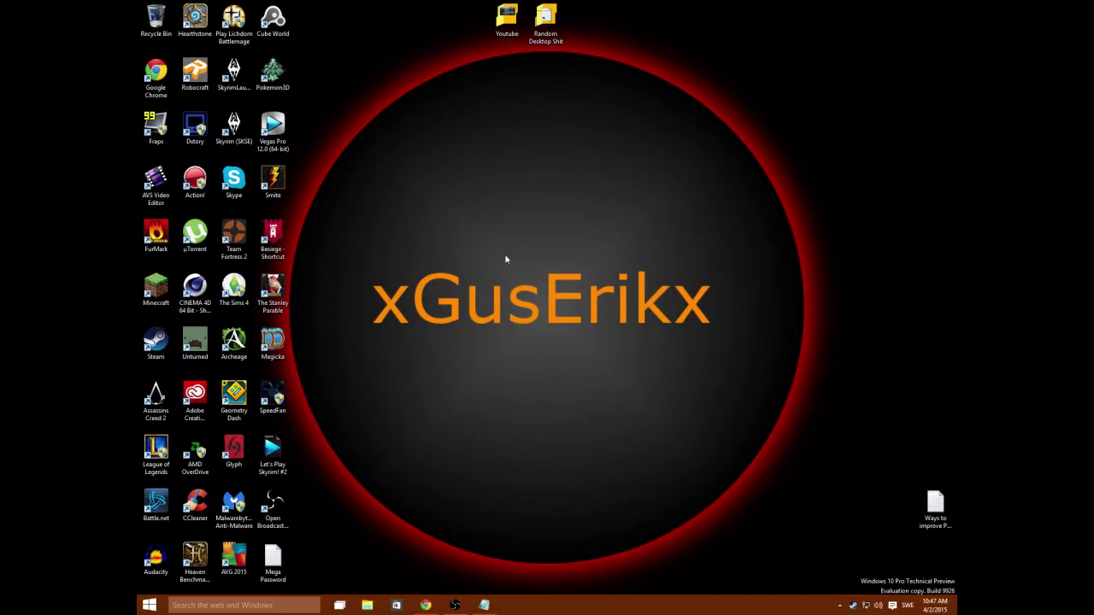
Step: Switch to Chrome, start the free Malwarebytes Anti-Malware download and cancel it, leaving the browser minimised
{"action": "left_click", "coordinate": [426, 605]}
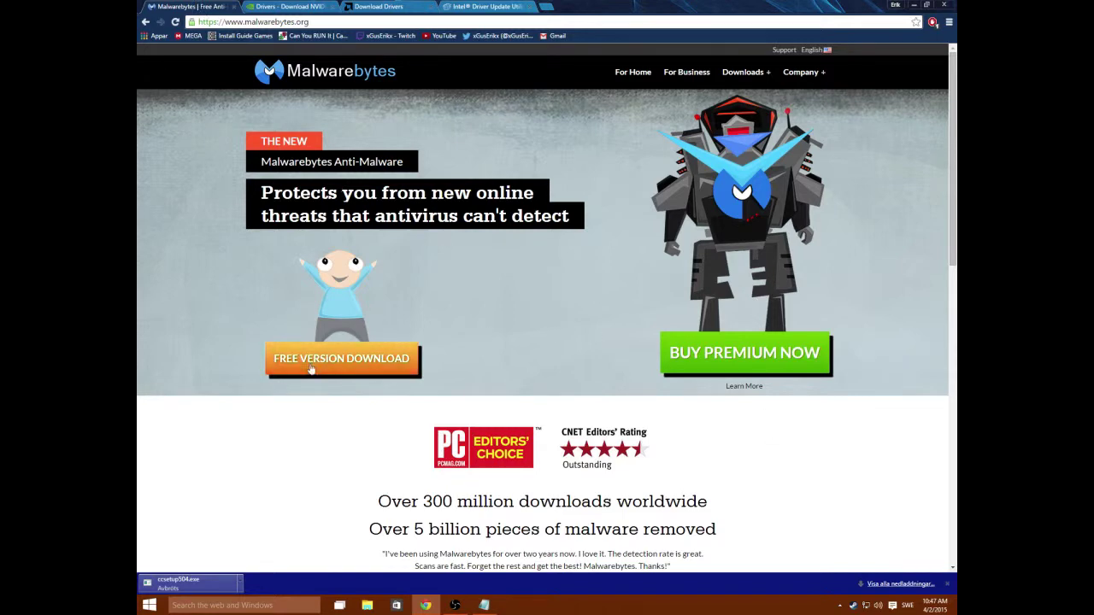
{"action": "left_click", "coordinate": [342, 365]}
{"action": "left_click", "coordinate": [725, 344]}
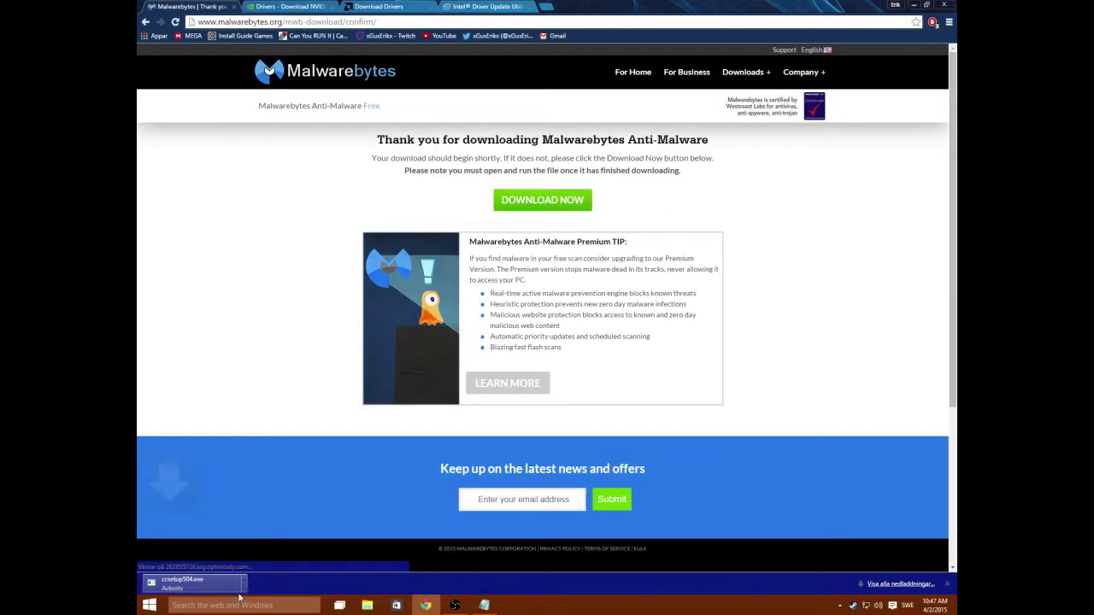
{"action": "left_click", "coordinate": [241, 585]}
{"action": "left_click", "coordinate": [259, 567]}
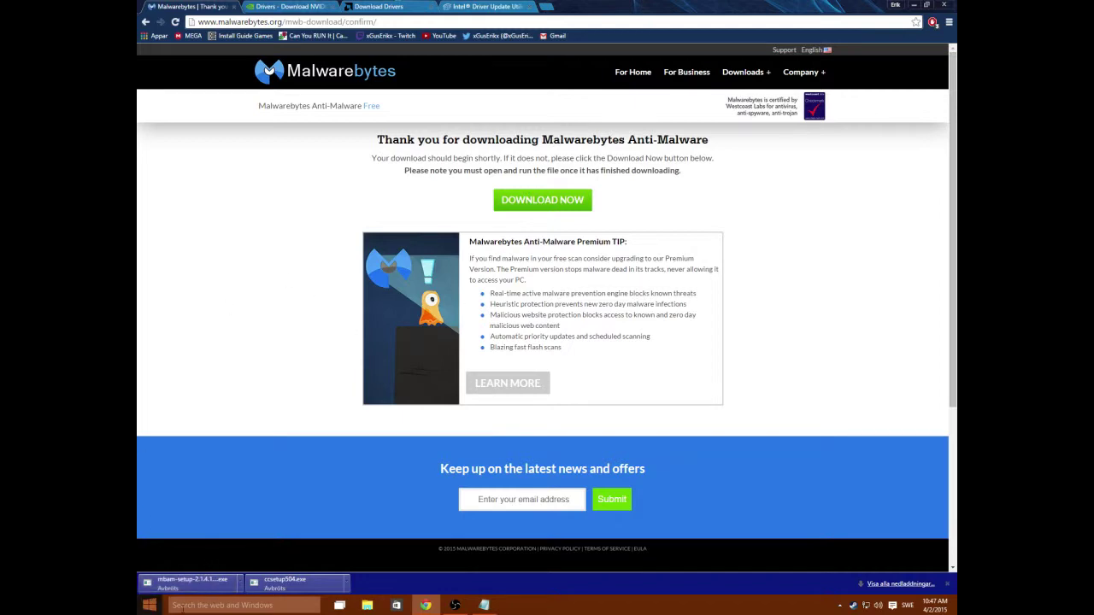
{"action": "left_click", "coordinate": [912, 5]}
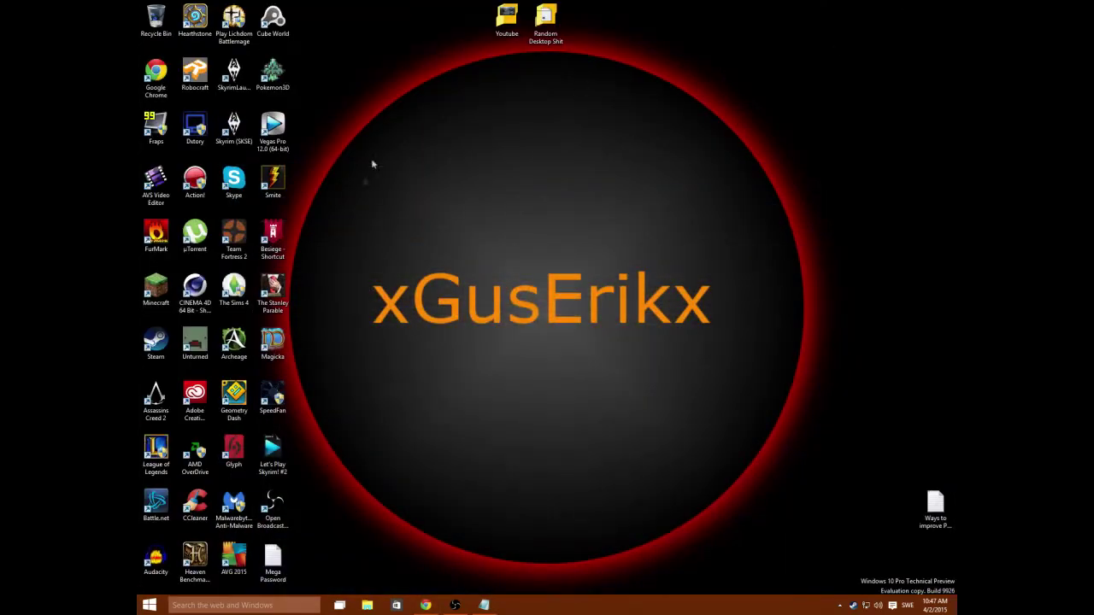
Step: Launch the installed Malwarebytes Anti-Malware, bring up its dashboard, and dismiss the out-of-date databases notification
{"action": "double_click", "coordinate": [234, 504]}
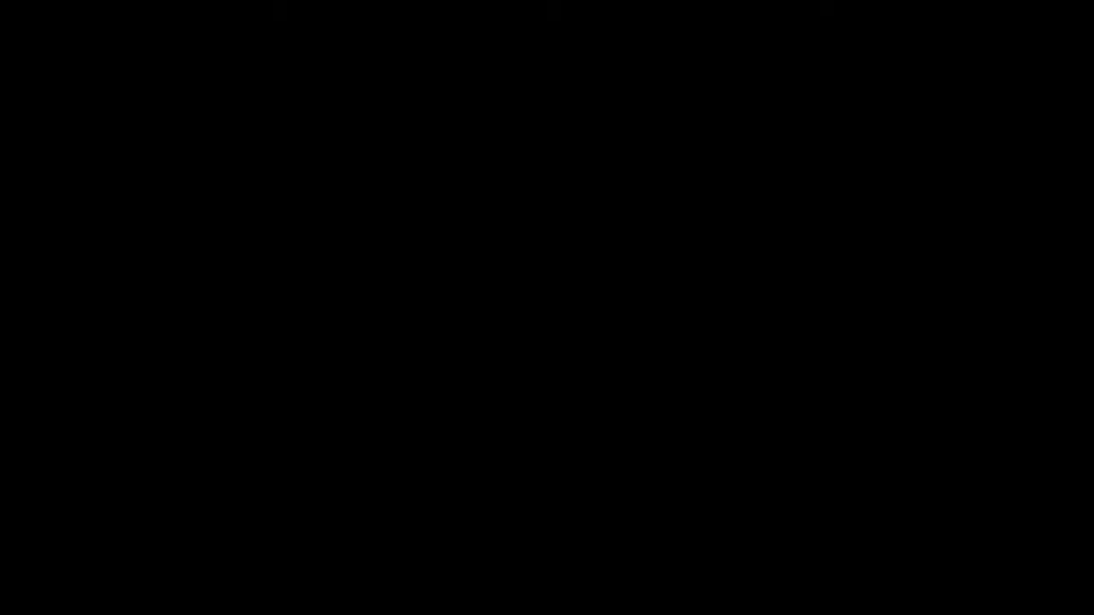
{"action": "left_click", "coordinate": [602, 341]}
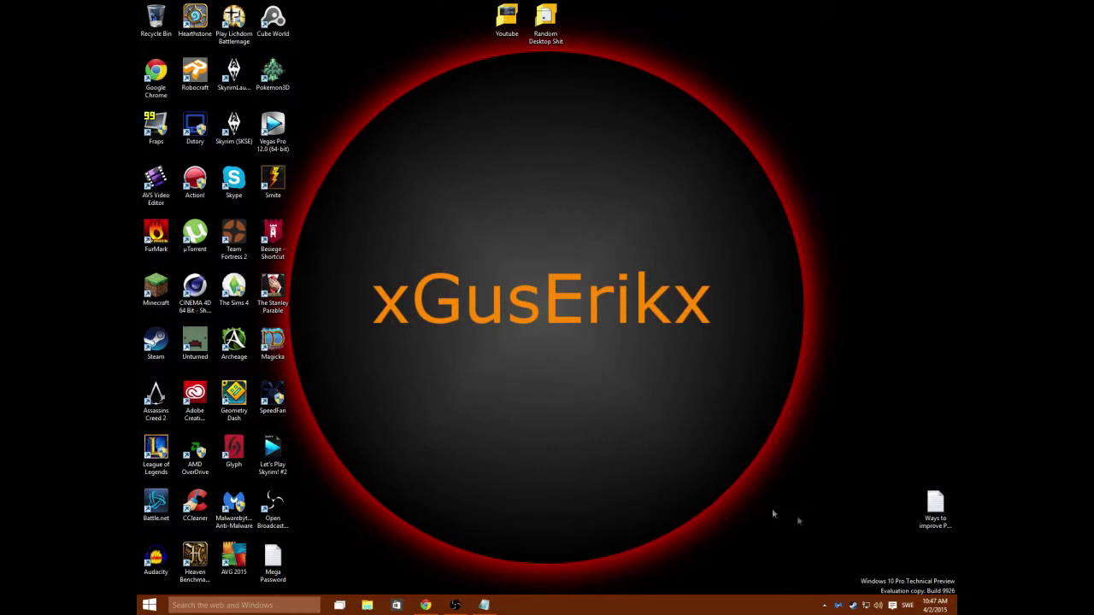
{"action": "double_click", "coordinate": [838, 604]}
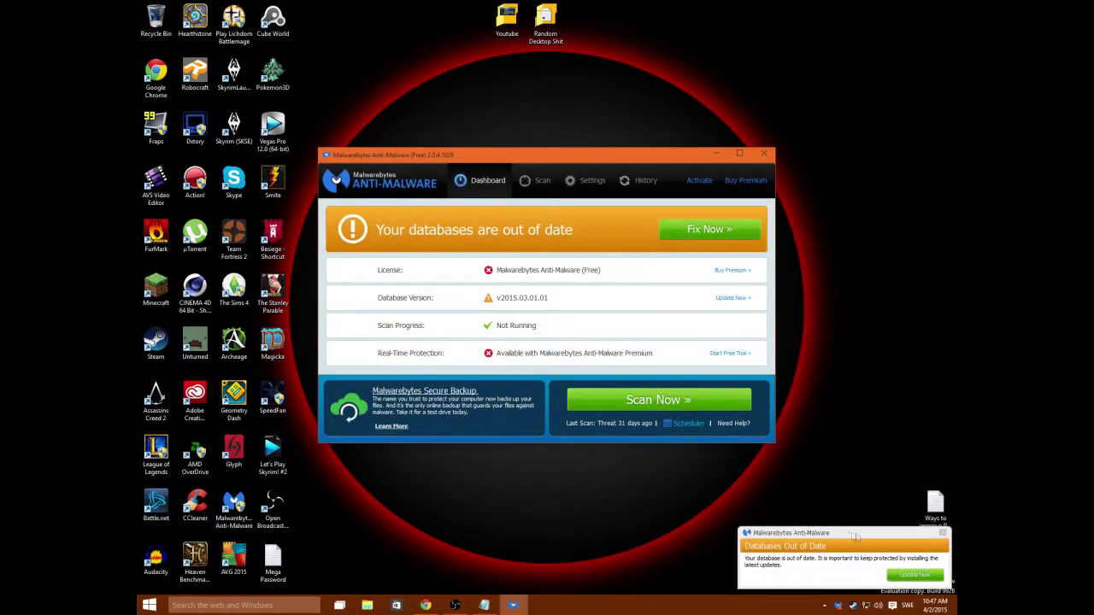
{"action": "left_click", "coordinate": [943, 536]}
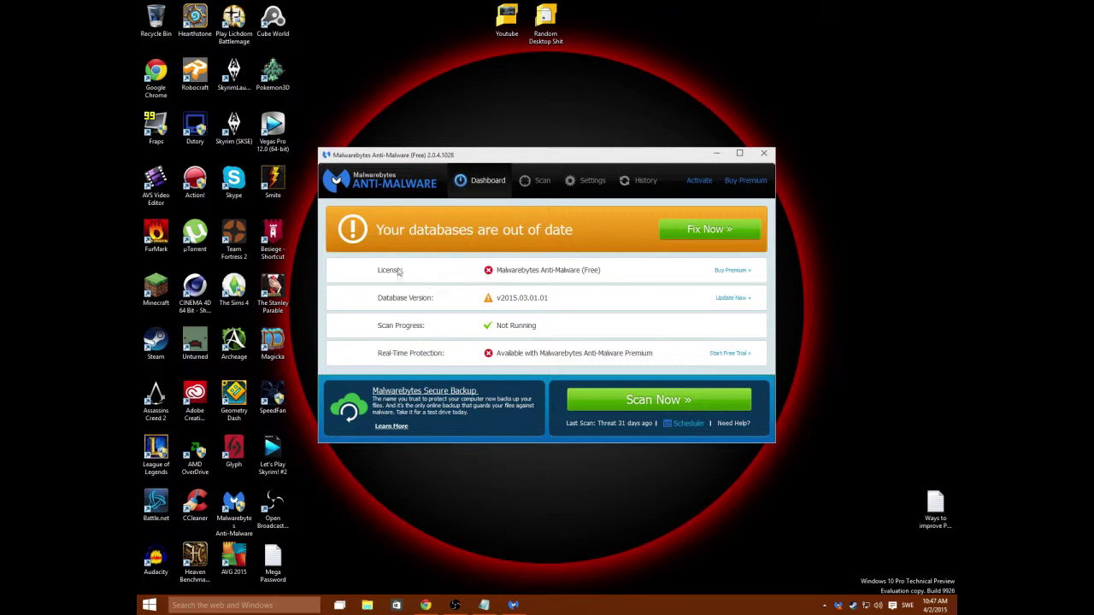
Step: Start a Threat Scan, skipping the available database update
{"action": "left_click", "coordinate": [538, 183]}
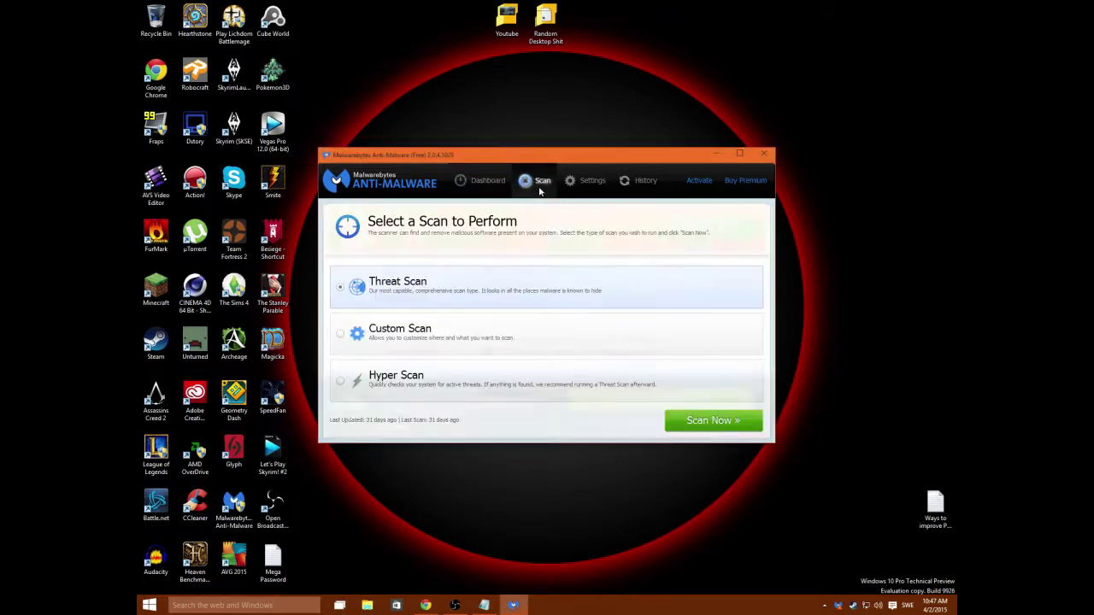
{"action": "left_click", "coordinate": [728, 430]}
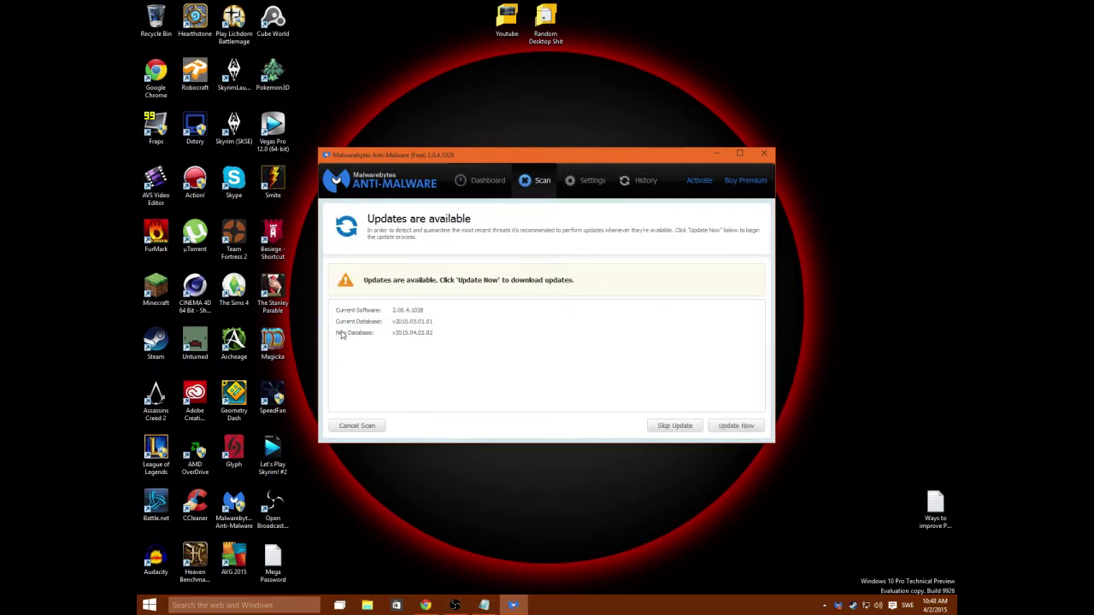
{"action": "left_click", "coordinate": [658, 427]}
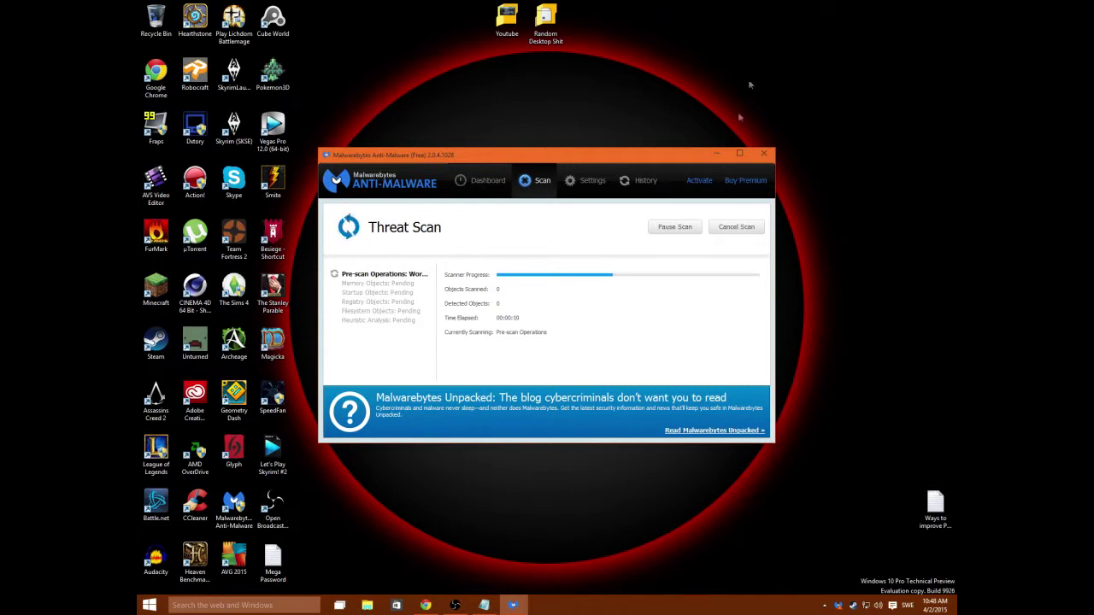
Step: Minimise Malwarebytes, restore it from the notification area, reposition its window, and minimise it again
{"action": "left_click", "coordinate": [716, 155]}
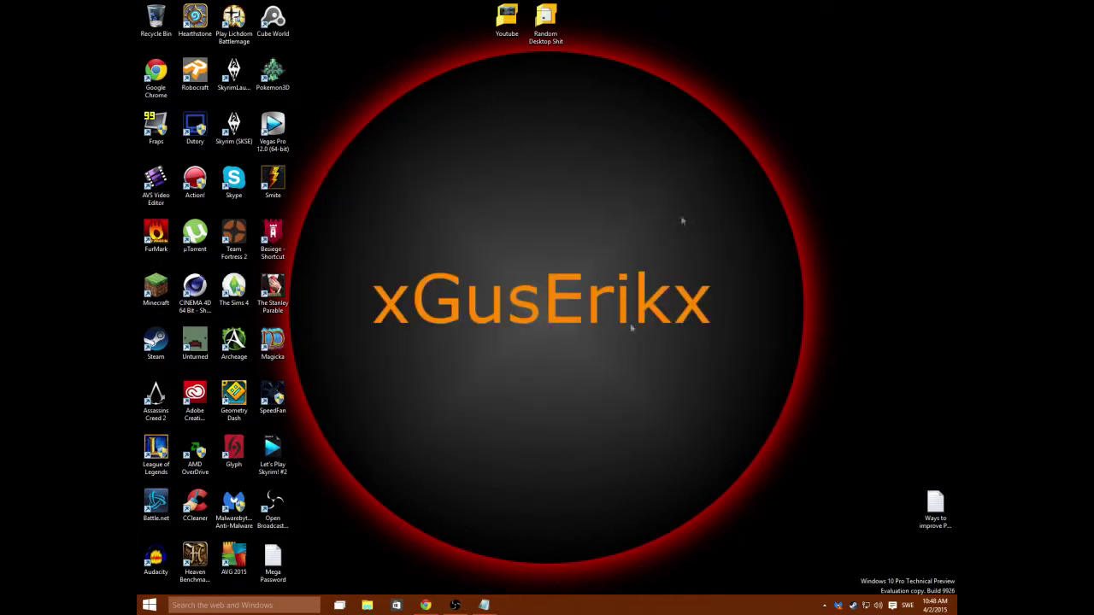
{"action": "right_click", "coordinate": [837, 605]}
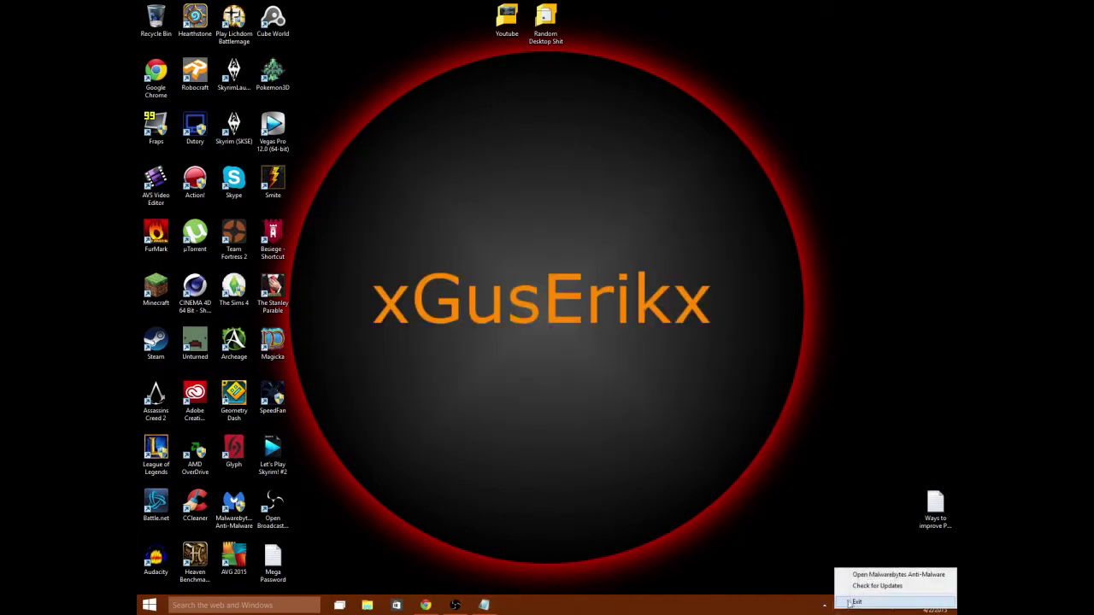
{"action": "left_click", "coordinate": [889, 562]}
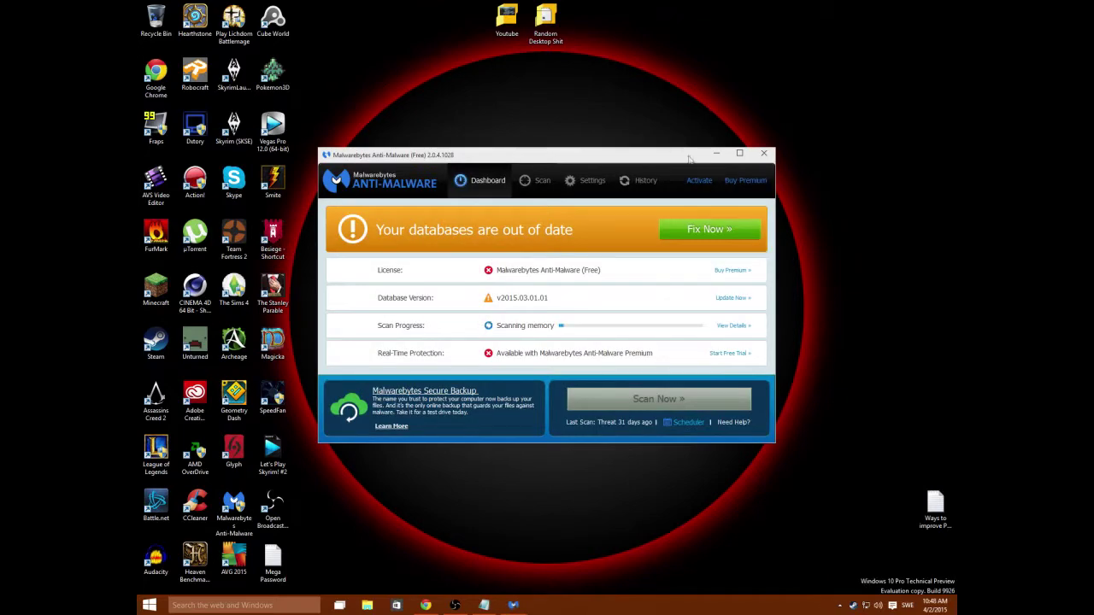
{"action": "left_click_drag", "start_coordinate": [685, 159], "coordinate": [740, 148]}
{"action": "left_click", "coordinate": [772, 142]}
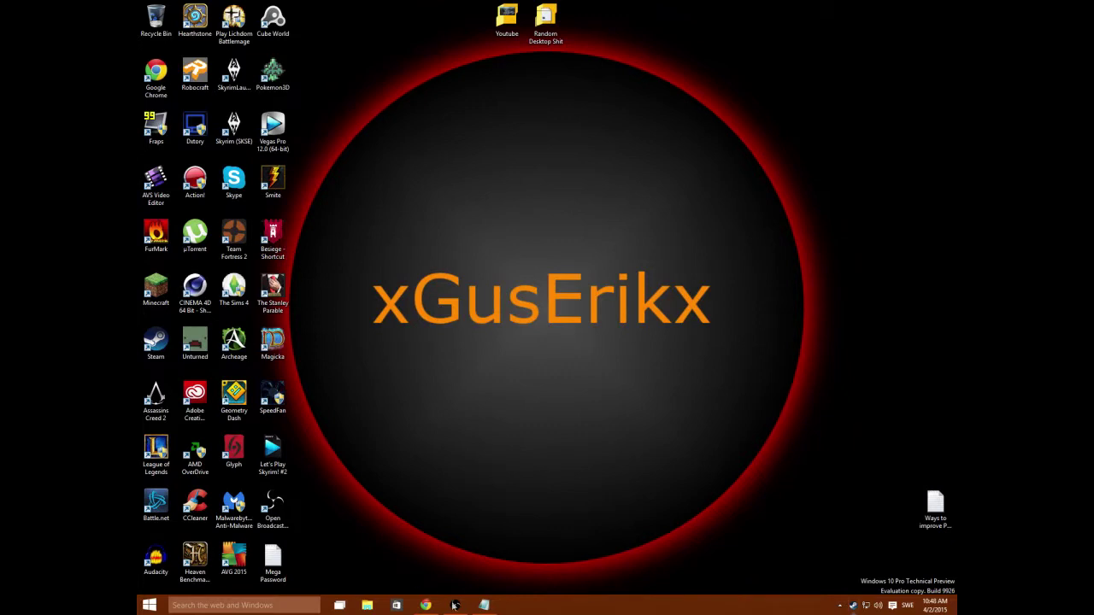
Step: Reopen Malwarebytes from the notification area and view the progress of the running Threat Scan
{"action": "left_click", "coordinate": [836, 606]}
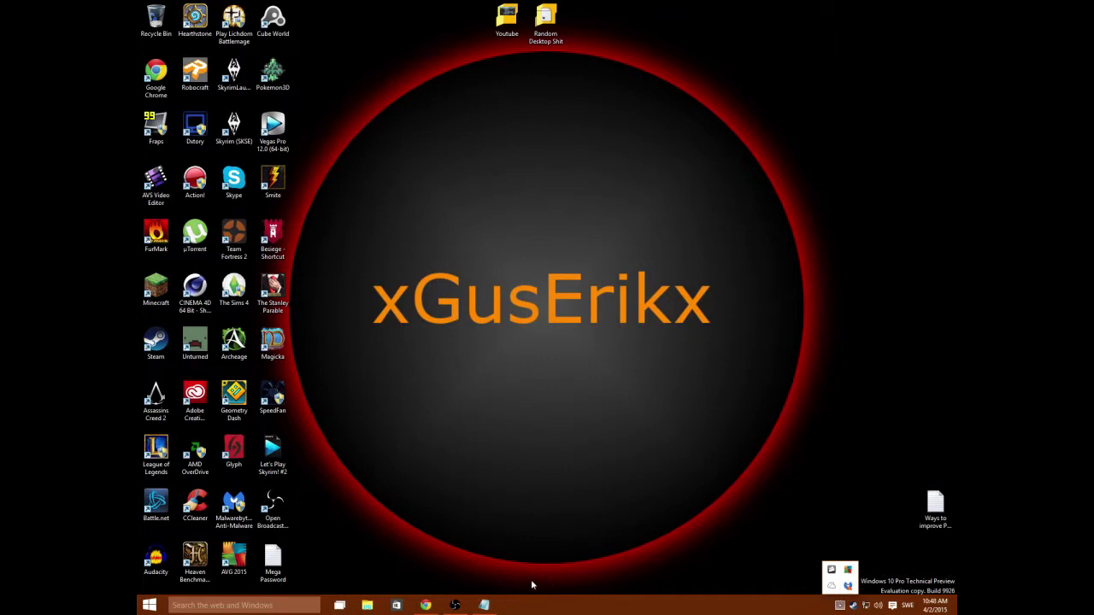
{"action": "right_click", "coordinate": [848, 588]}
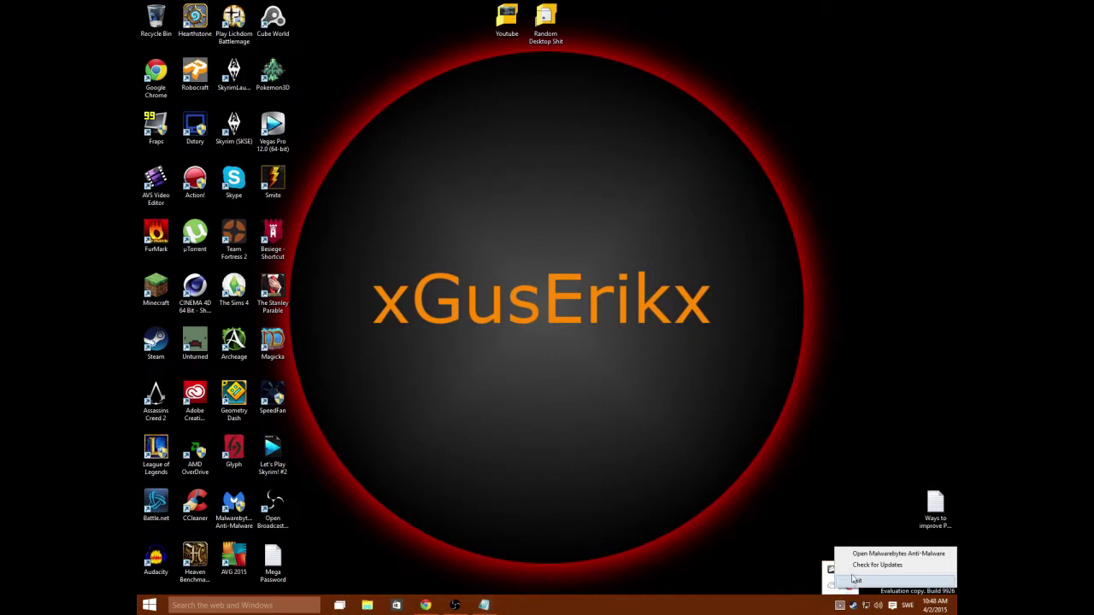
{"action": "left_click", "coordinate": [862, 552]}
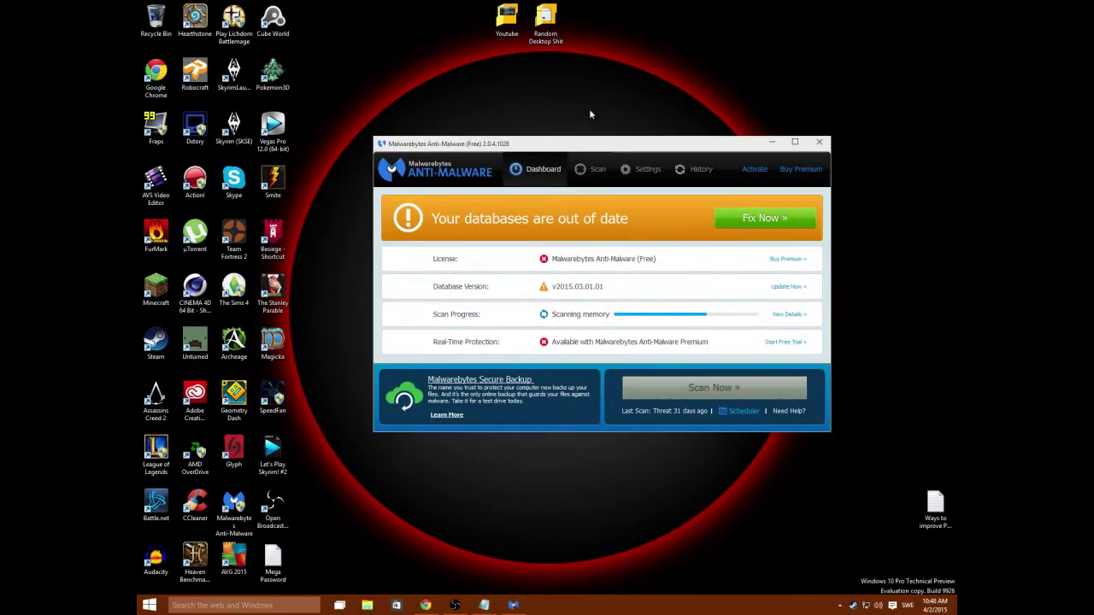
{"action": "left_click", "coordinate": [594, 170]}
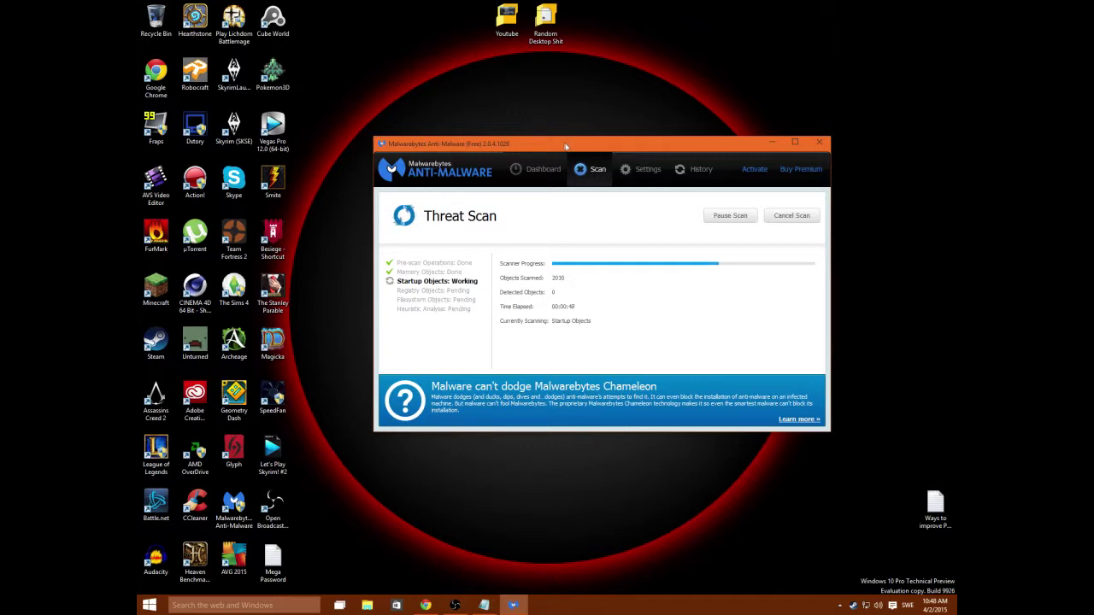
{"action": "left_click_drag", "start_coordinate": [566, 147], "coordinate": [508, 157]}
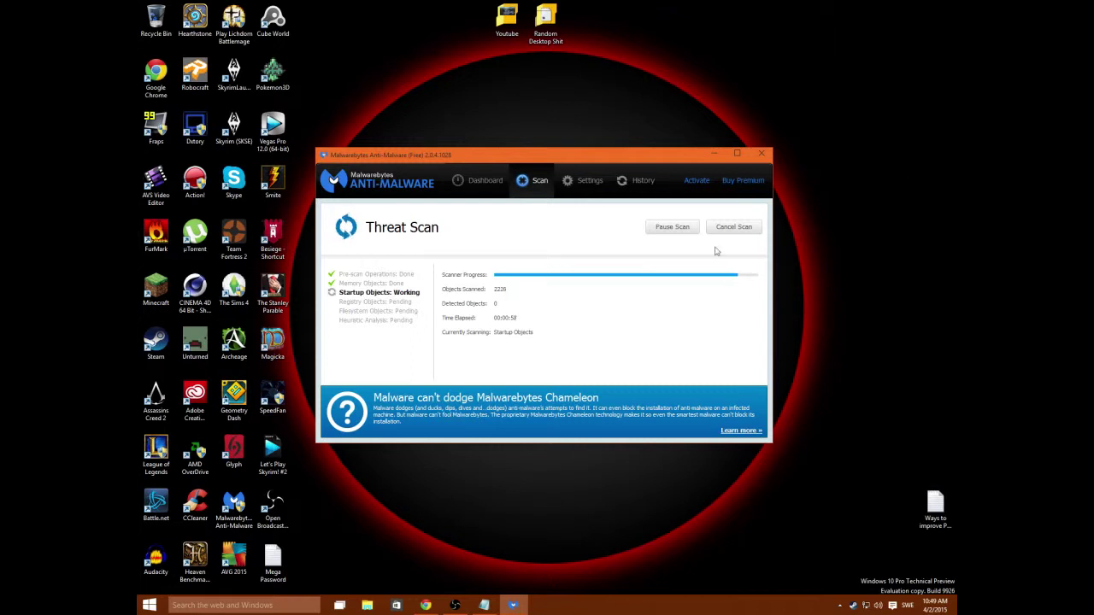
Step: Cancel the running Threat Scan, confirm the cancellation, and close Malwarebytes
{"action": "left_click", "coordinate": [733, 226]}
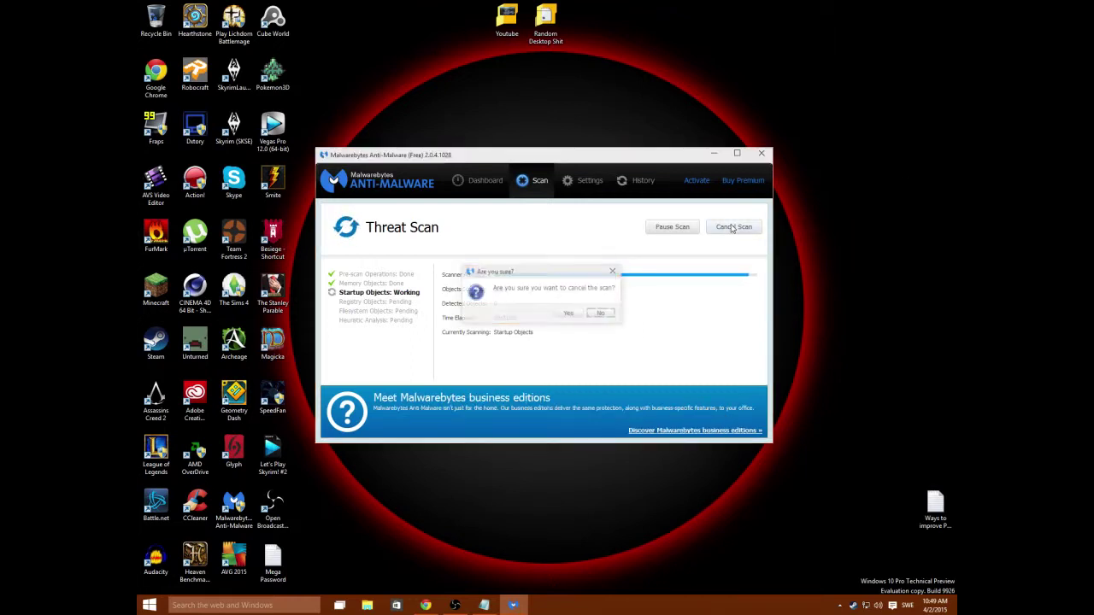
{"action": "left_click", "coordinate": [569, 312]}
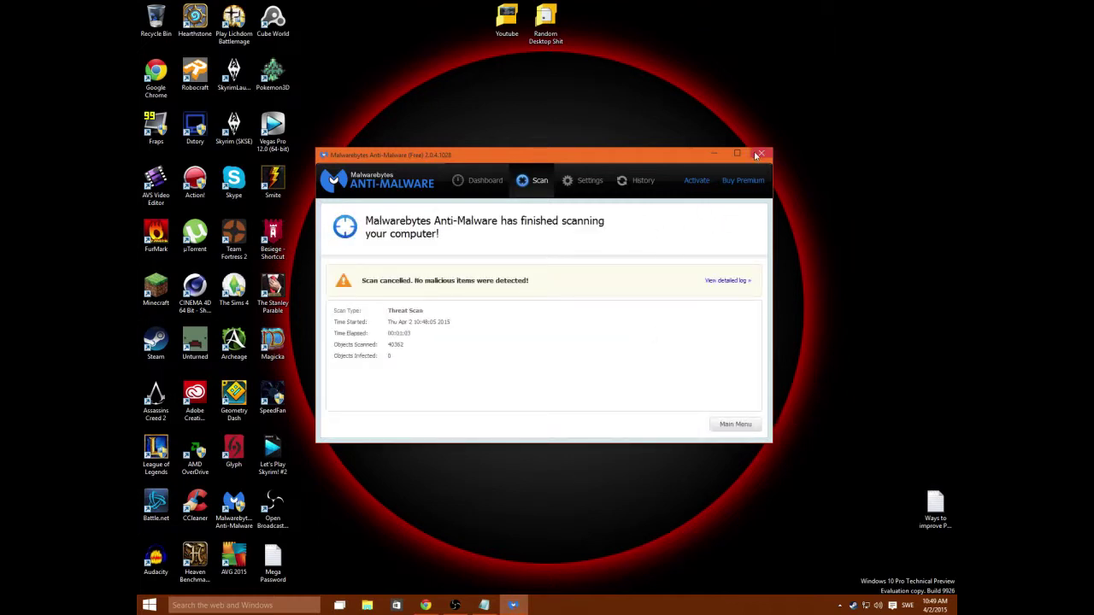
{"action": "left_click", "coordinate": [759, 154]}
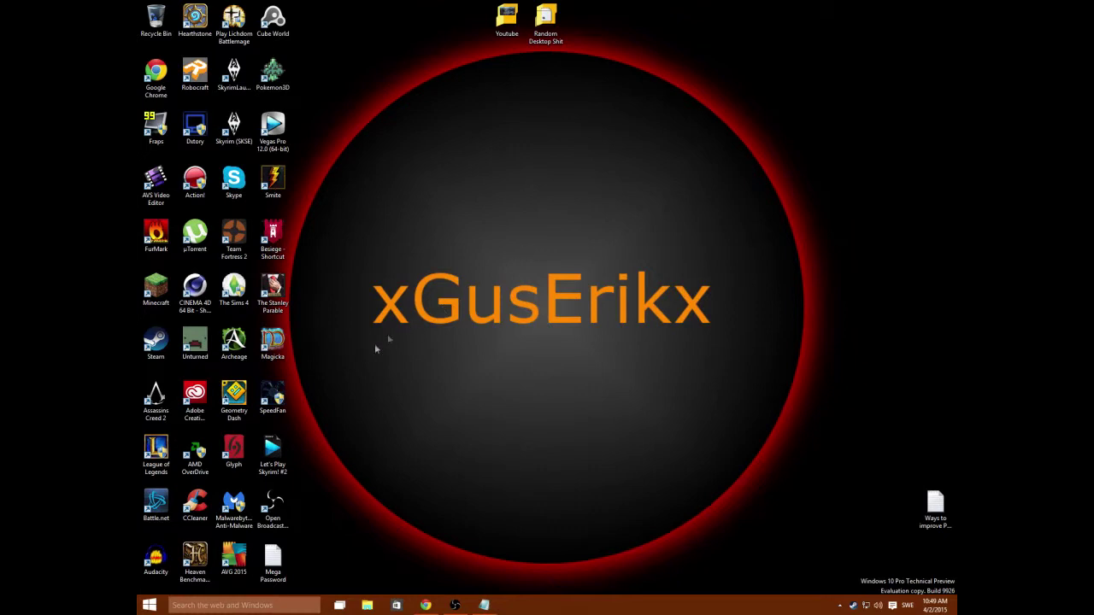
Step: Search Windows for "system", open the System page, and bring up the advanced system settings
{"action": "right_click", "coordinate": [149, 605]}
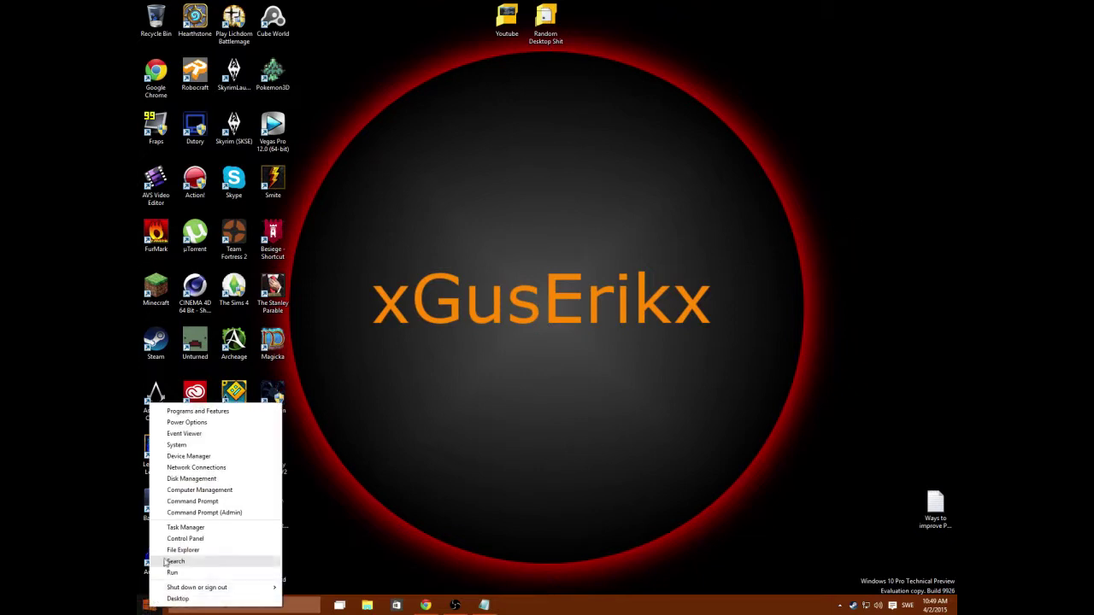
{"action": "left_click", "coordinate": [171, 565]}
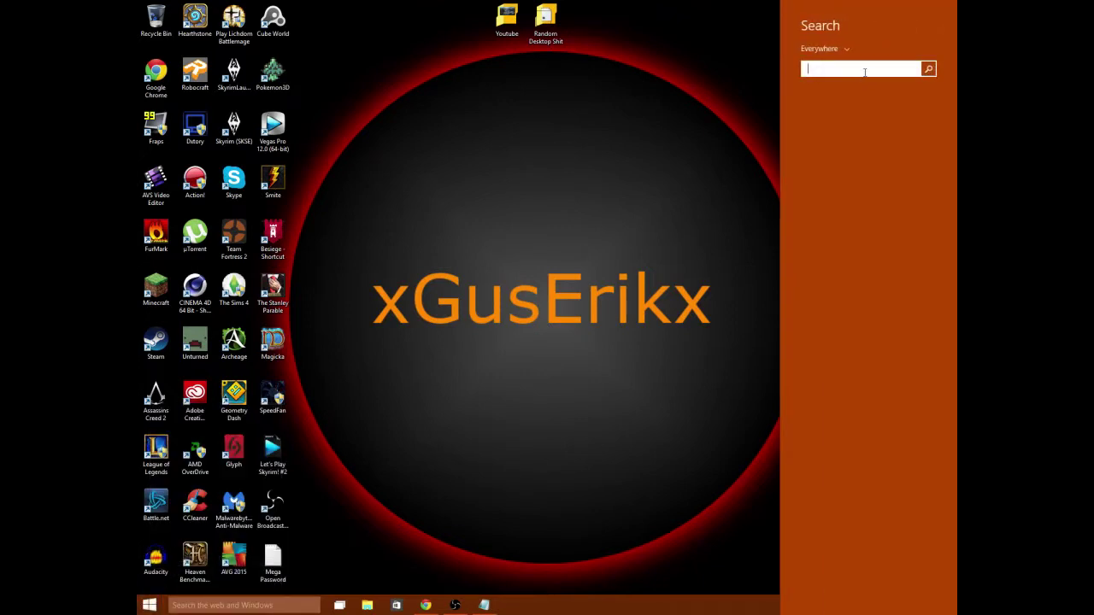
{"action": "type", "text": "system"}
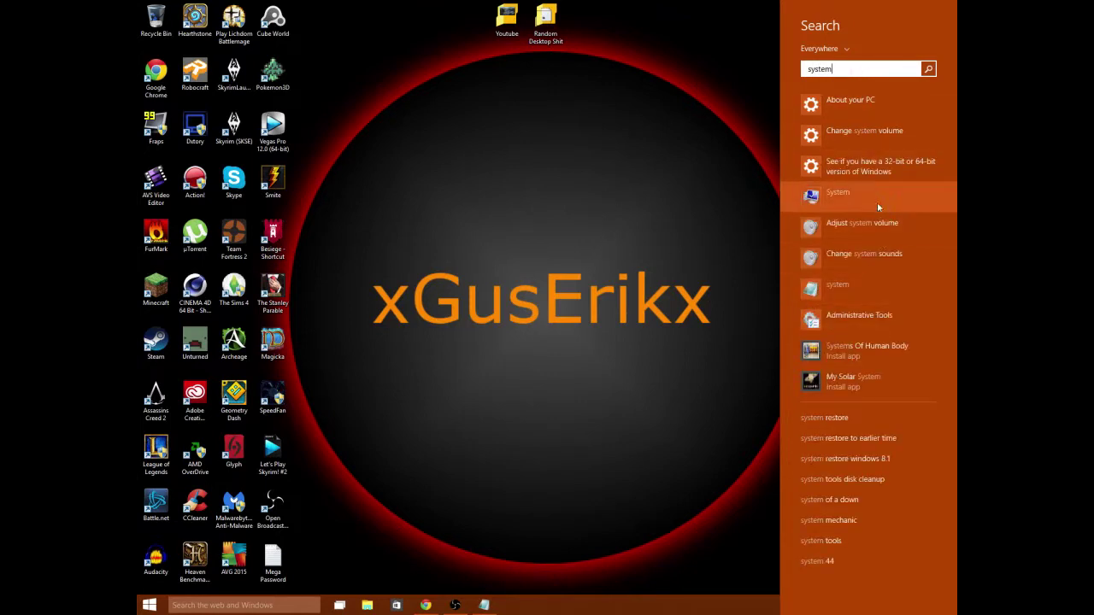
{"action": "left_click", "coordinate": [826, 199]}
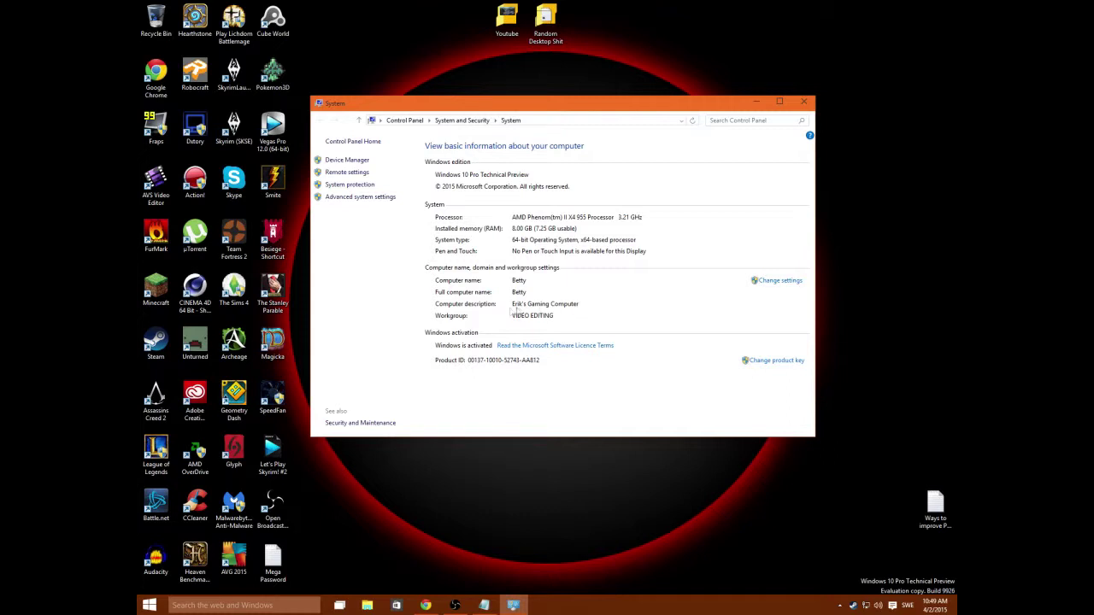
{"action": "left_click", "coordinate": [343, 199]}
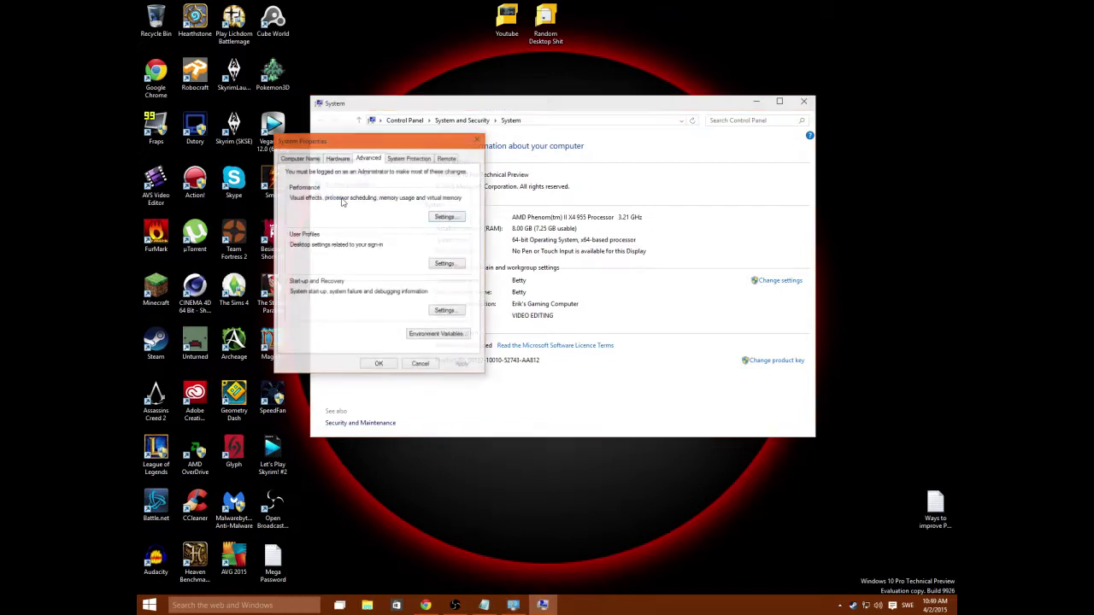
Step: Open the Performance settings in System Properties and apply the "Adjust for best performance" visual effects option
{"action": "left_click_drag", "start_coordinate": [353, 149], "coordinate": [460, 113]}
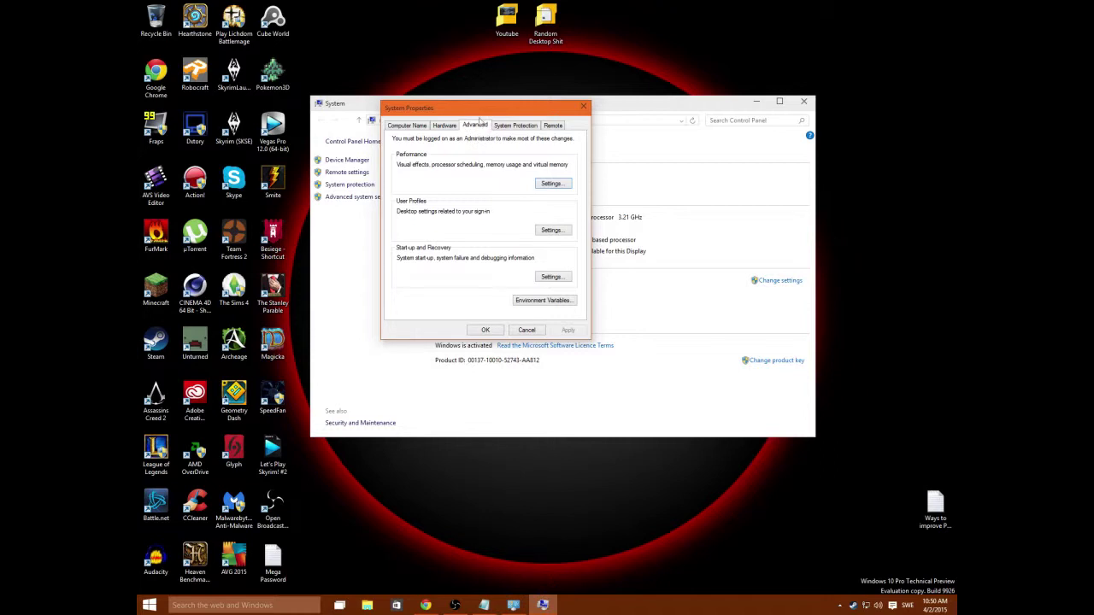
{"action": "left_click", "coordinate": [410, 127]}
{"action": "left_click", "coordinate": [475, 125]}
{"action": "left_click", "coordinate": [550, 184]}
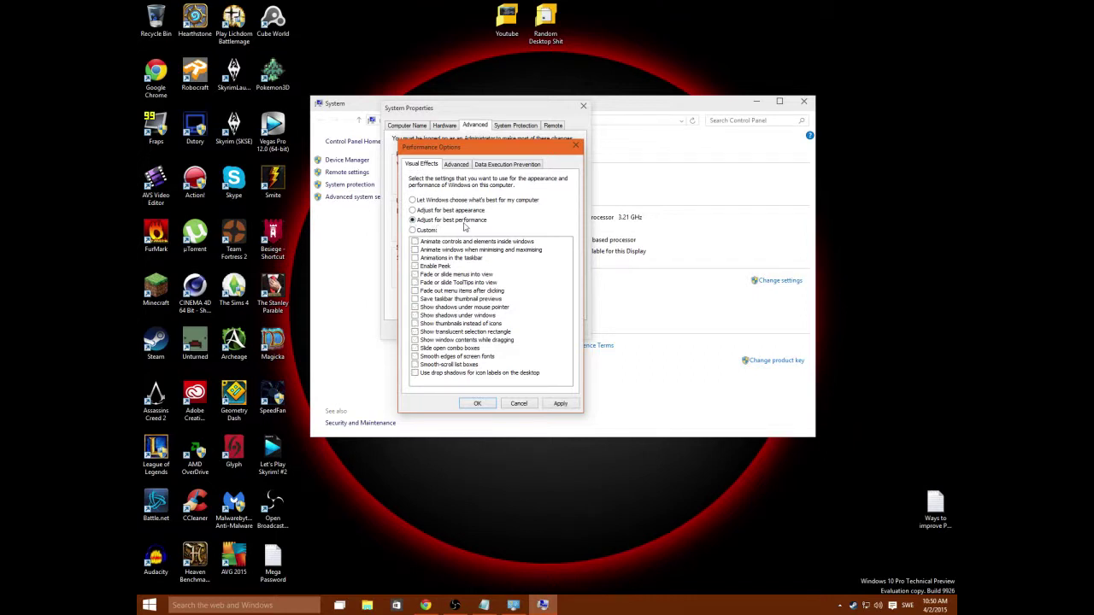
{"action": "left_click", "coordinate": [559, 404]}
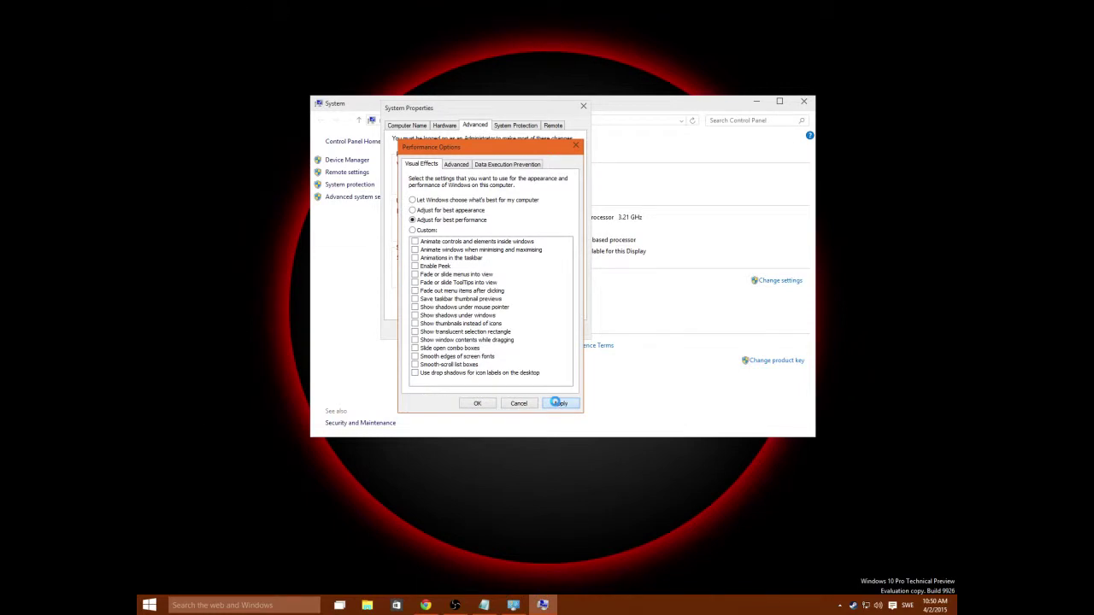
Step: Switch the visual effects to "Adjust for best appearance" and apply the change
{"action": "left_click_drag", "start_coordinate": [499, 147], "coordinate": [594, 127]}
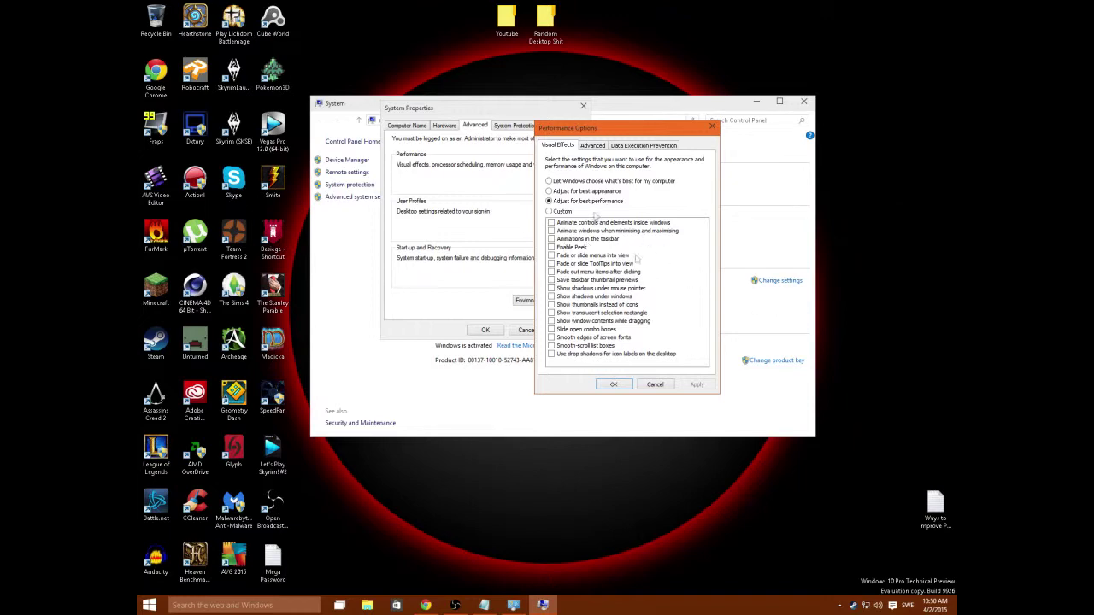
{"action": "left_click", "coordinate": [549, 192]}
{"action": "left_click", "coordinate": [694, 384]}
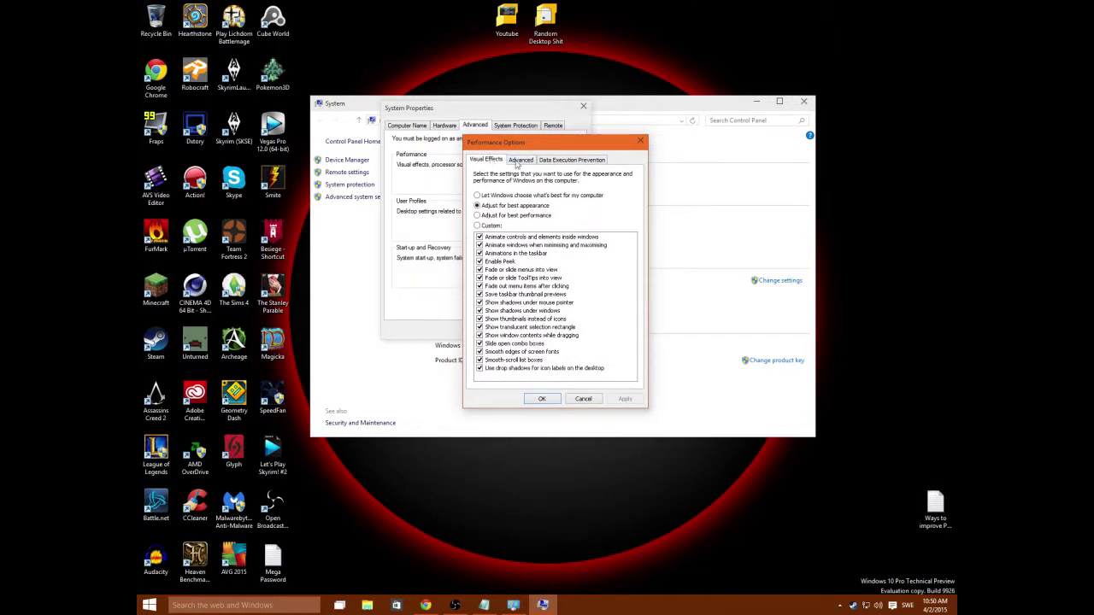
Step: In the advanced performance options, try Background services for processor scheduling and set it back to Programs
{"action": "left_click", "coordinate": [520, 161]}
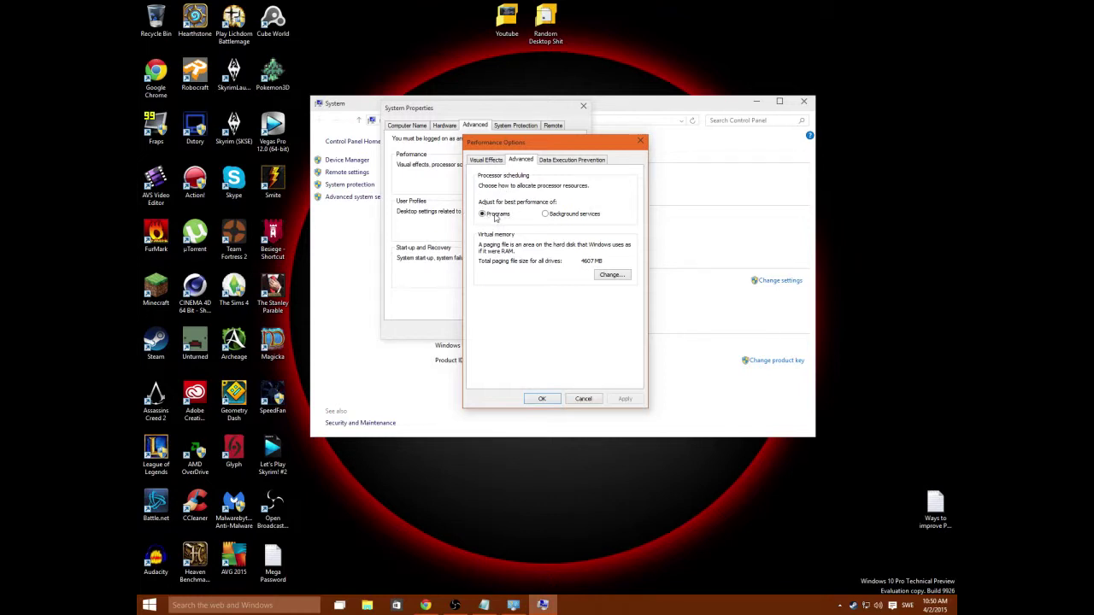
{"action": "left_click", "coordinate": [573, 214]}
{"action": "left_click_drag", "start_coordinate": [517, 145], "coordinate": [466, 157]}
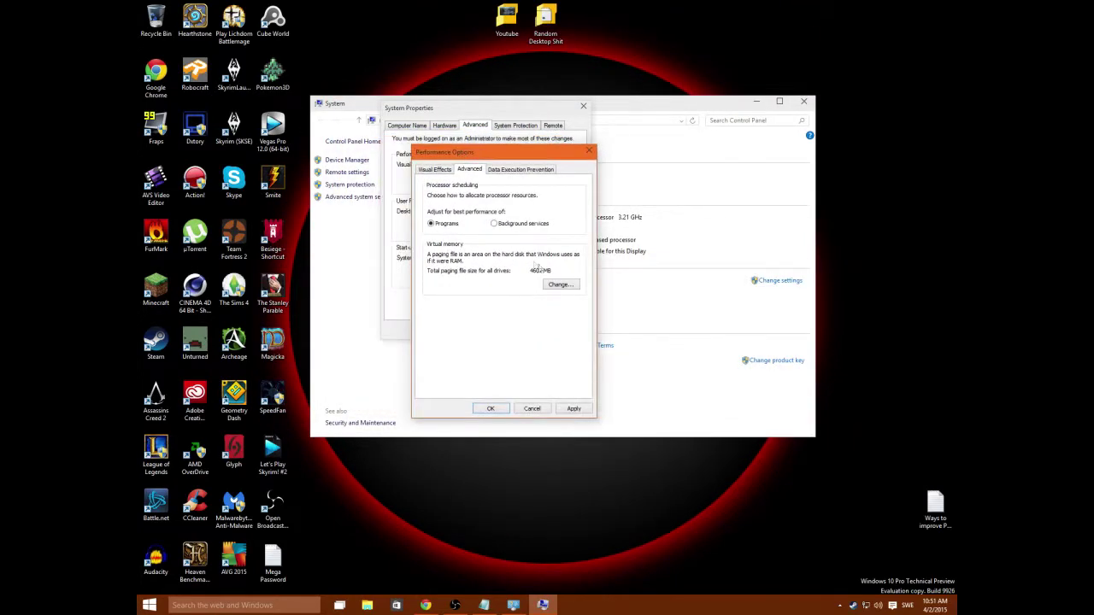
Step: Turn off automatic paging file management, enter a custom initial and maximum size for drive C:, and confirm the virtual memory settings
{"action": "left_click", "coordinate": [559, 284]}
{"action": "left_click", "coordinate": [466, 194]}
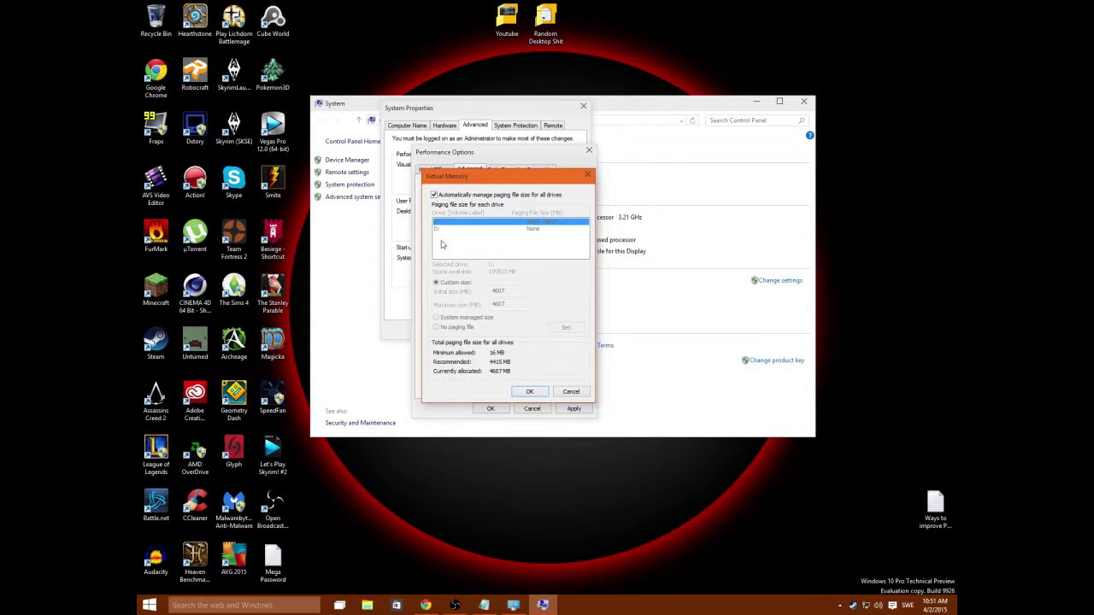
{"action": "left_click", "coordinate": [435, 195]}
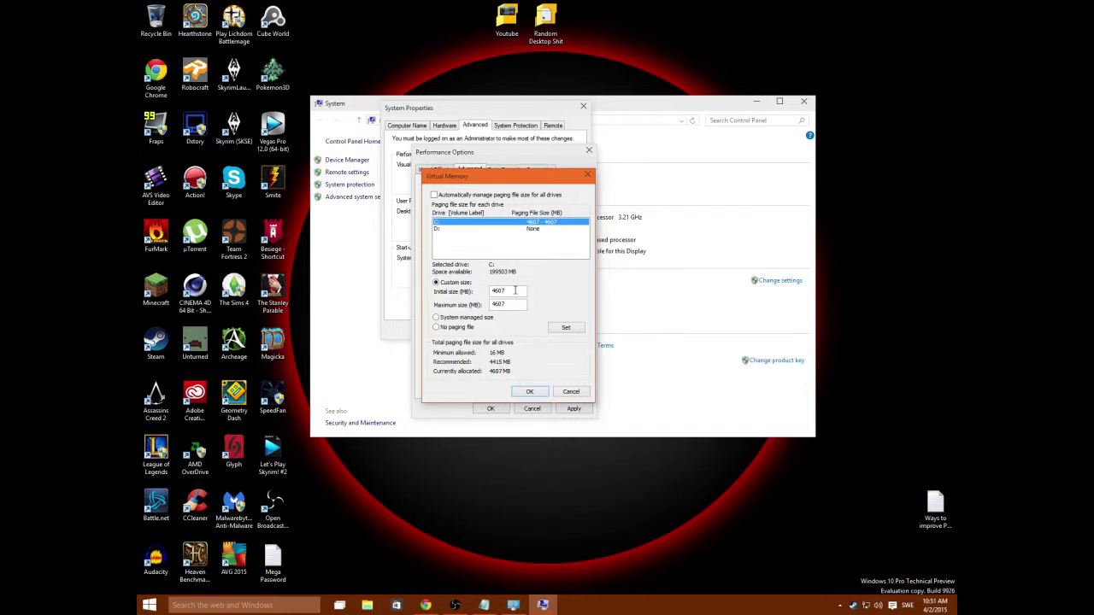
{"action": "left_click_drag", "start_coordinate": [514, 290], "coordinate": [492, 299]}
{"action": "type", "text": "44"}
{"action": "left_click_drag", "start_coordinate": [516, 304], "coordinate": [489, 305]}
{"action": "type", "text": "4"}
{"action": "left_click", "coordinate": [529, 392]}
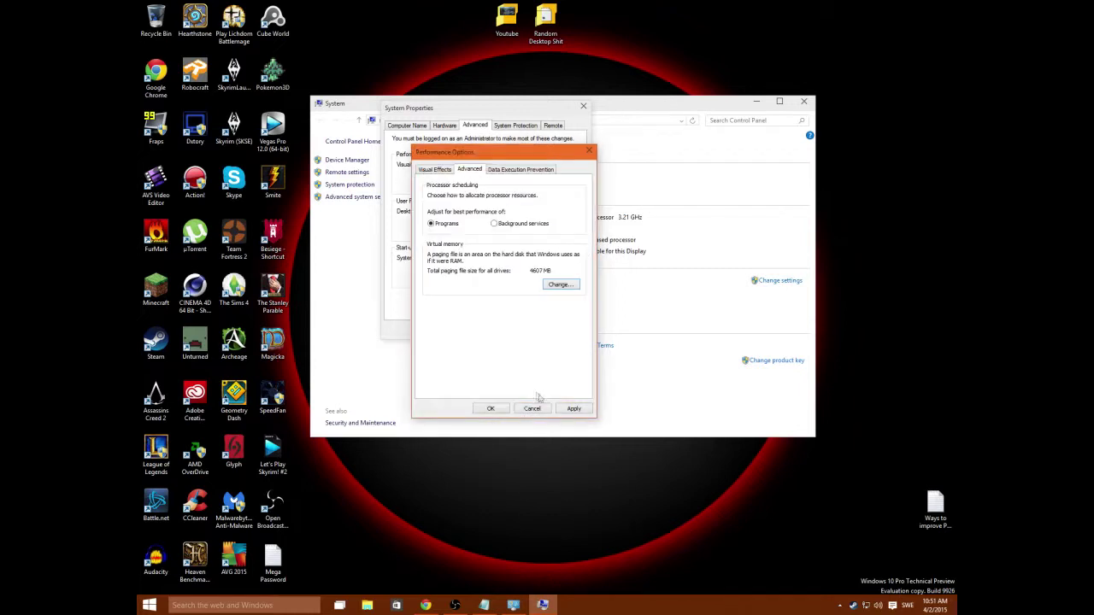
Step: Confirm Performance Options and System Properties, and close the System window
{"action": "left_click", "coordinate": [497, 410]}
{"action": "left_click", "coordinate": [543, 605]}
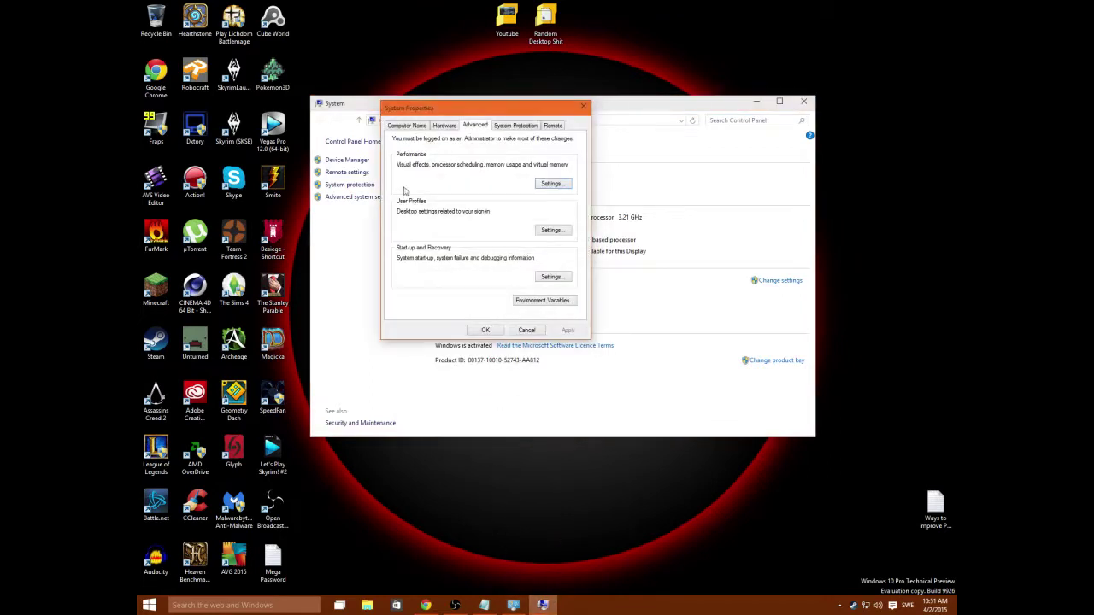
{"action": "left_click", "coordinate": [485, 332]}
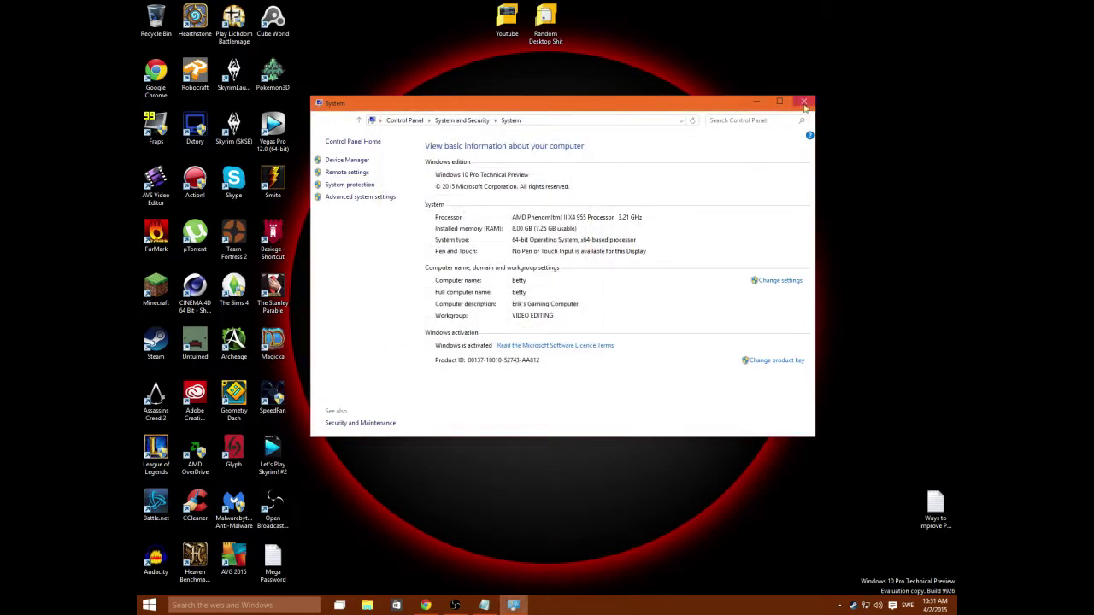
{"action": "left_click", "coordinate": [802, 101]}
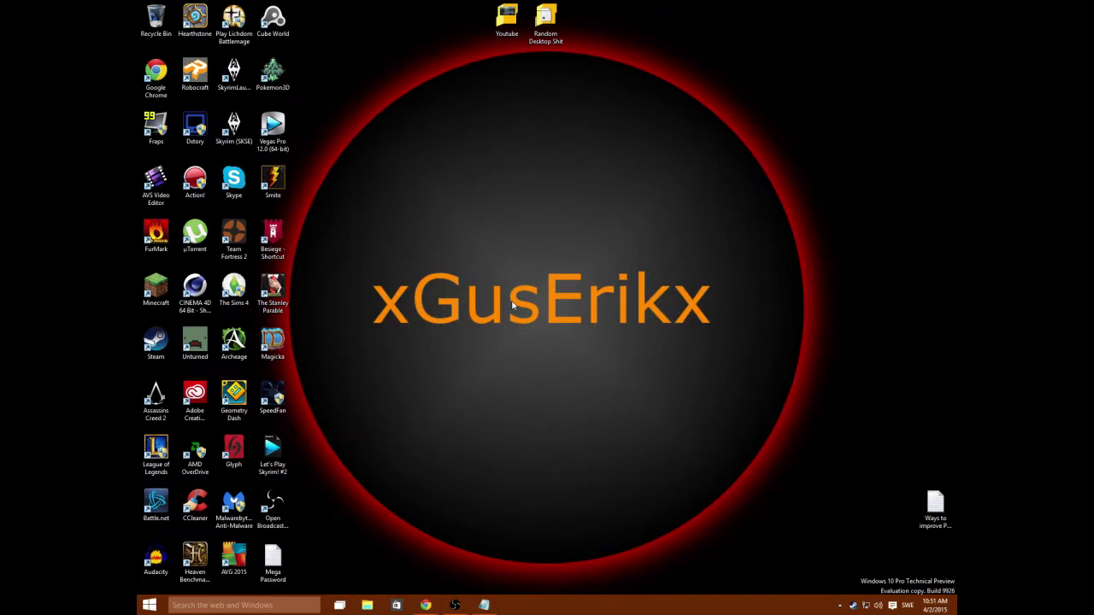
Step: Open This PC in File Explorer and bring up the maintenance tools in the properties of Local Disk (C:)
{"action": "left_click", "coordinate": [366, 605]}
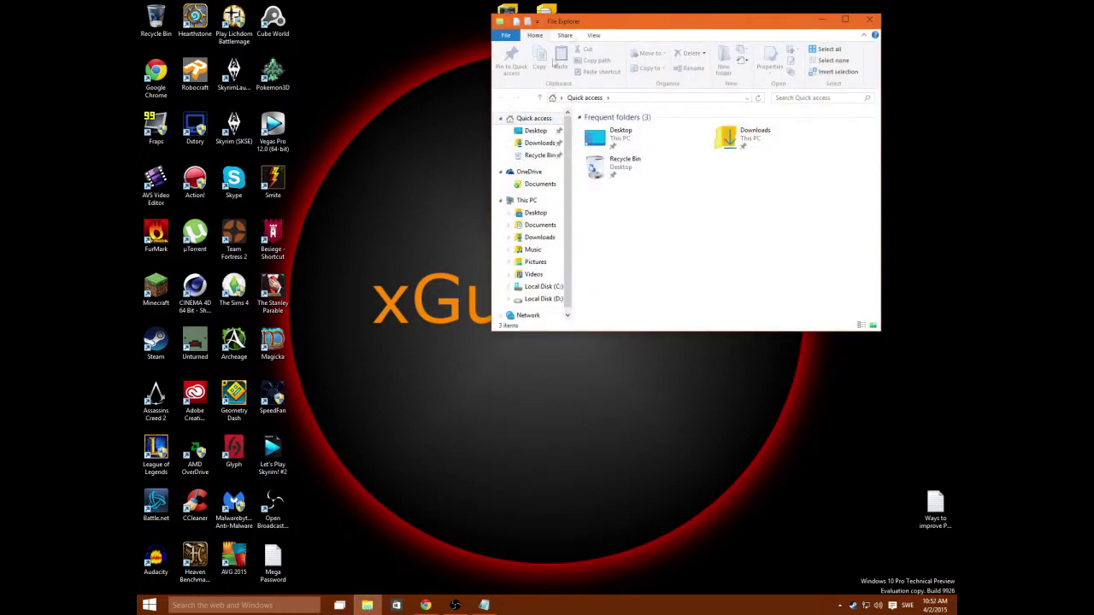
{"action": "left_click_drag", "start_coordinate": [634, 28], "coordinate": [516, 115]}
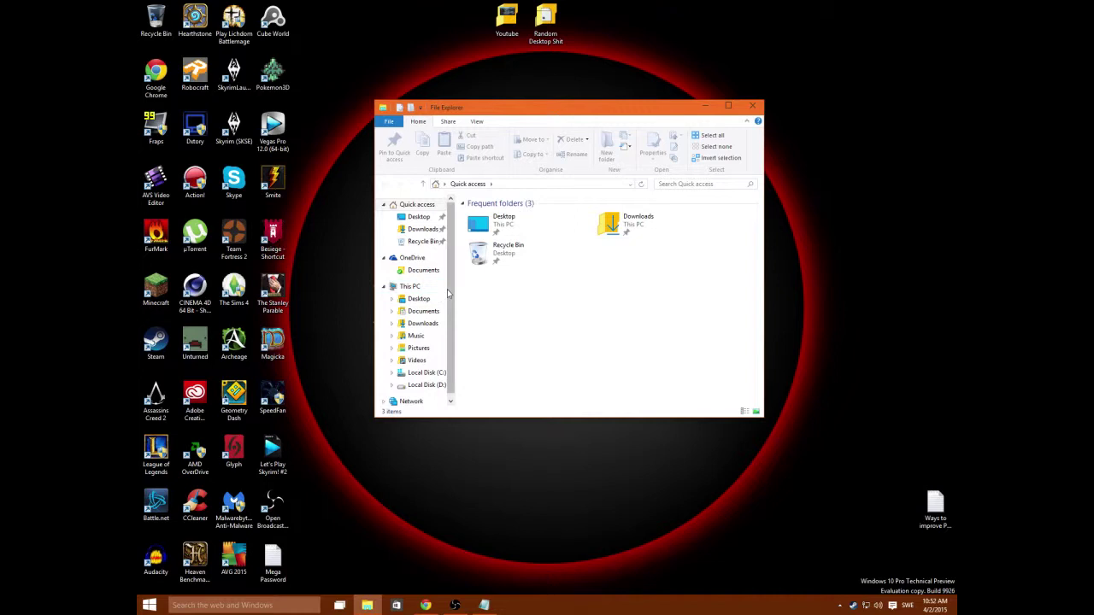
{"action": "left_click", "coordinate": [442, 288]}
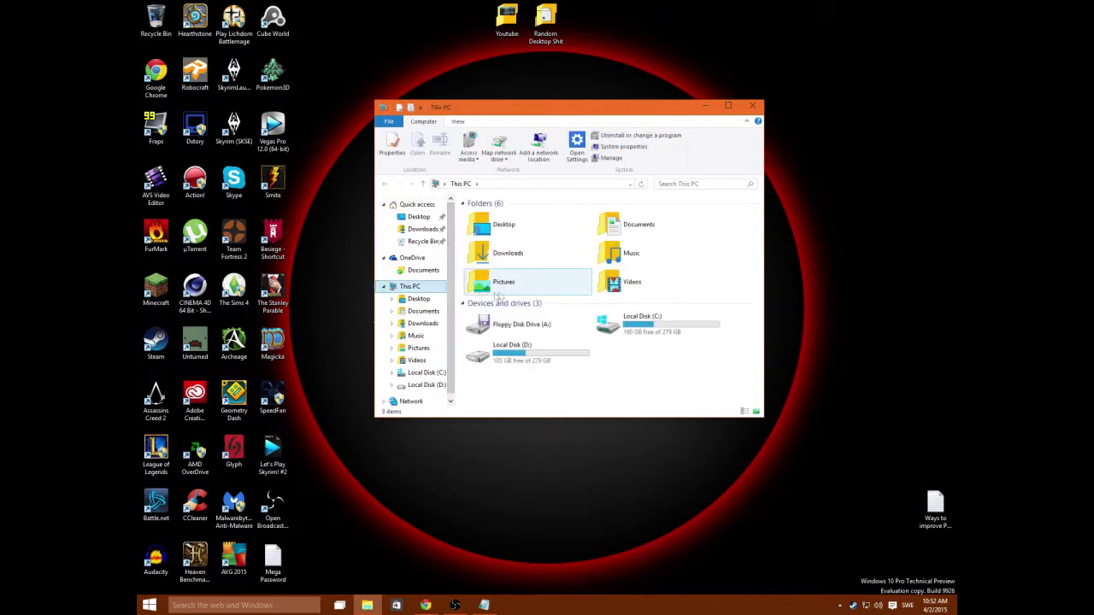
{"action": "right_click", "coordinate": [616, 323]}
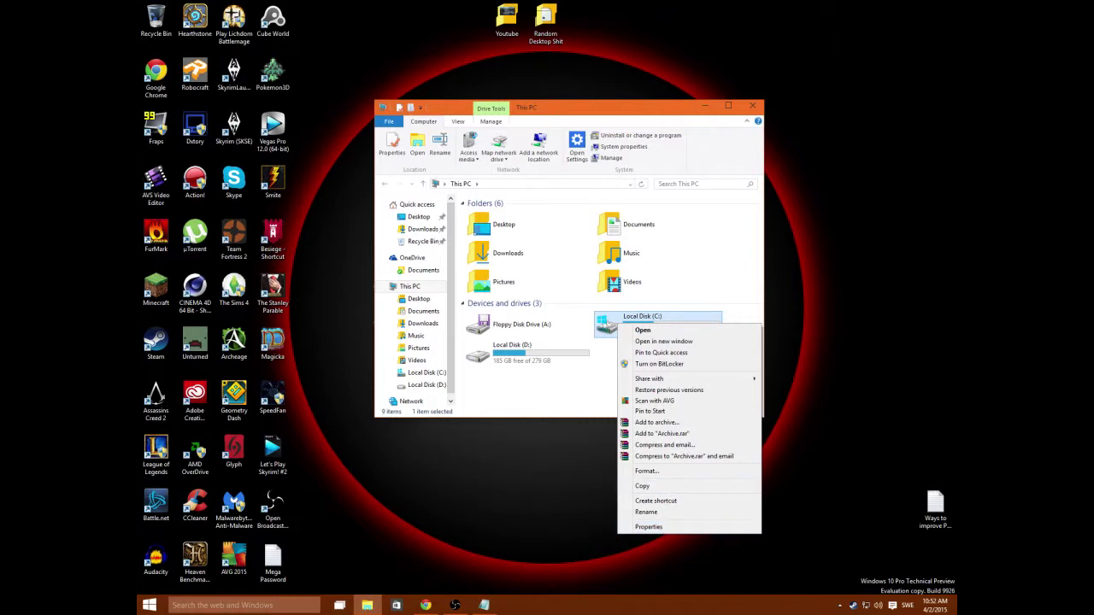
{"action": "left_click", "coordinate": [648, 526]}
{"action": "left_click_drag", "start_coordinate": [731, 329], "coordinate": [451, 109]}
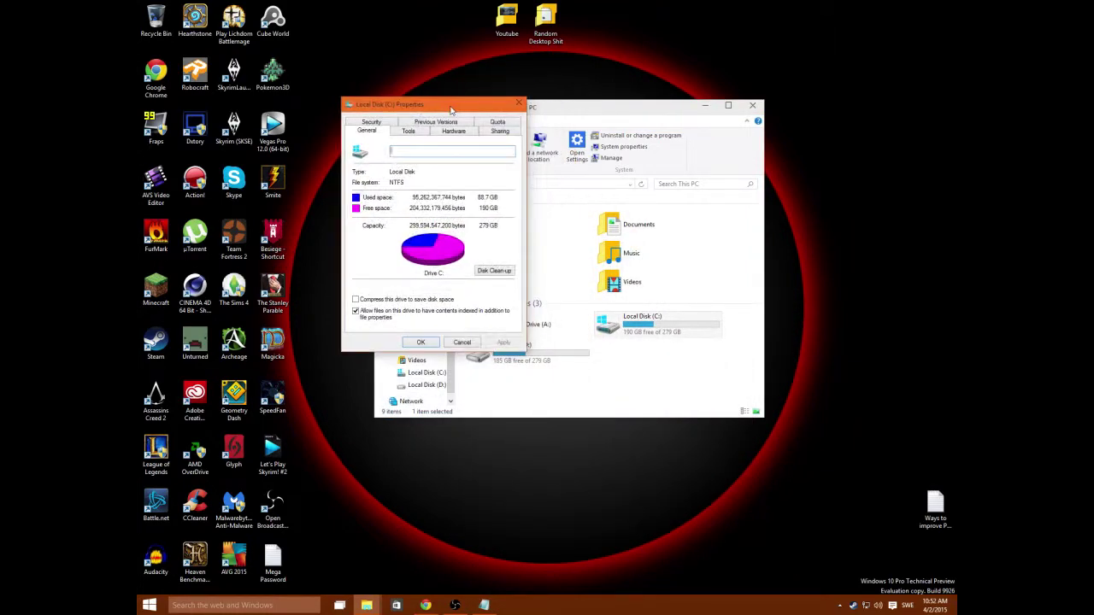
{"action": "left_click", "coordinate": [414, 132]}
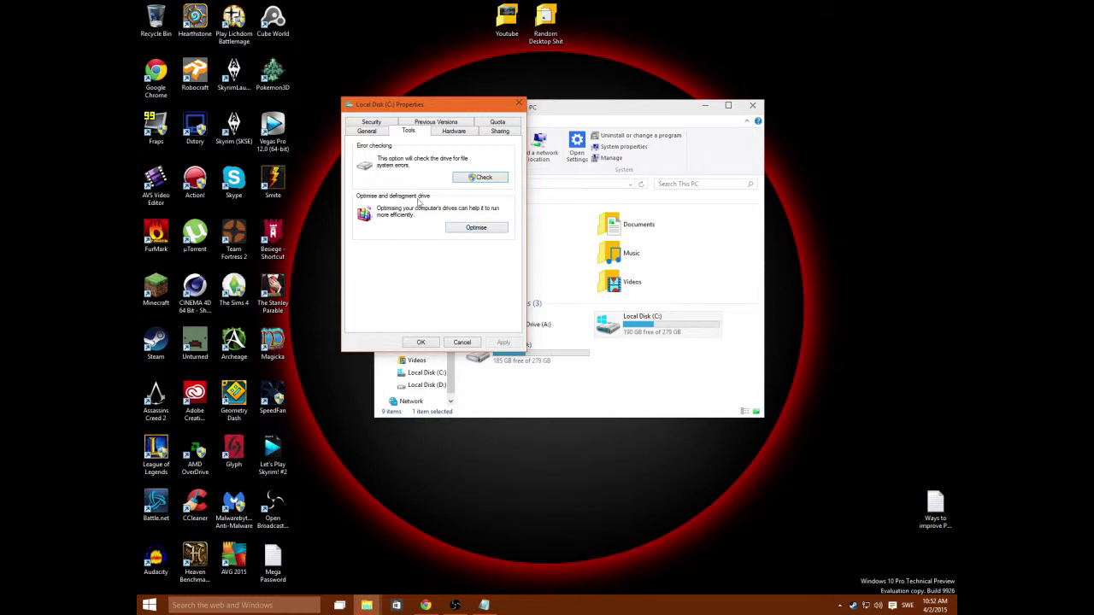
Step: Open Optimise Drives from the drive's properties and analyse drive C:
{"action": "left_click", "coordinate": [475, 228]}
{"action": "left_click", "coordinate": [462, 227]}
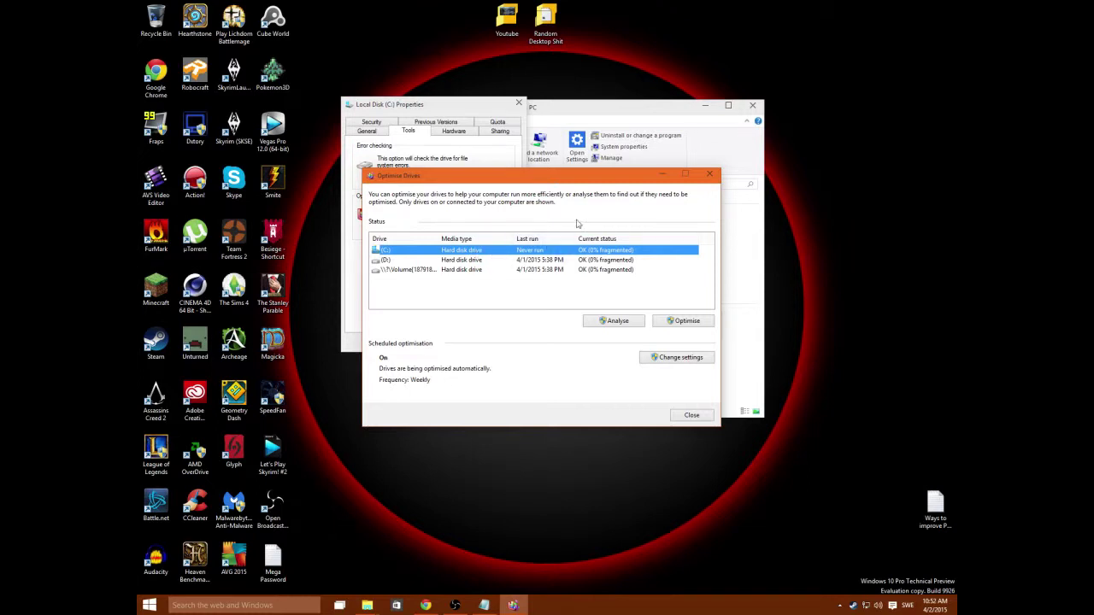
{"action": "left_click", "coordinate": [609, 320]}
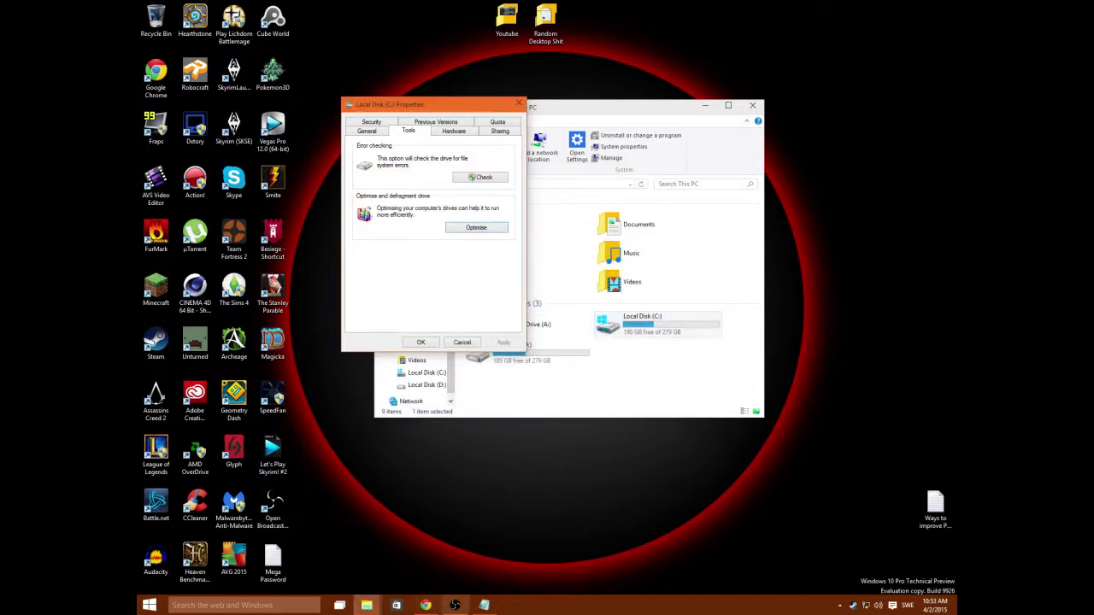
Step: Reopen Optimise Drives, reposition its window, and start optimising drive C:
{"action": "left_click", "coordinate": [840, 606]}
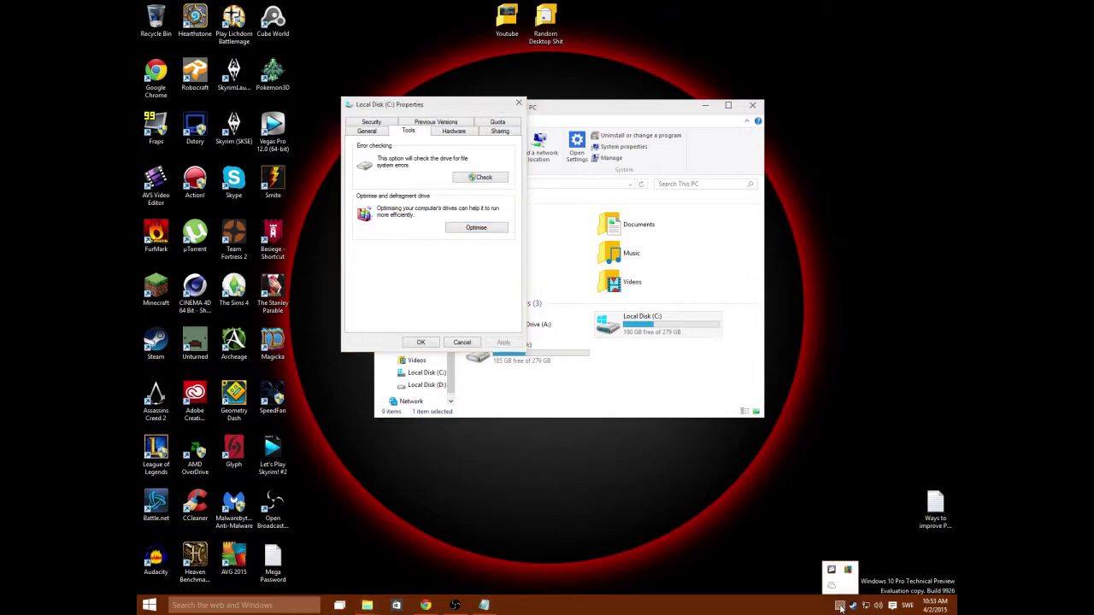
{"action": "left_click", "coordinate": [476, 227]}
{"action": "left_click_drag", "start_coordinate": [502, 178], "coordinate": [514, 293]}
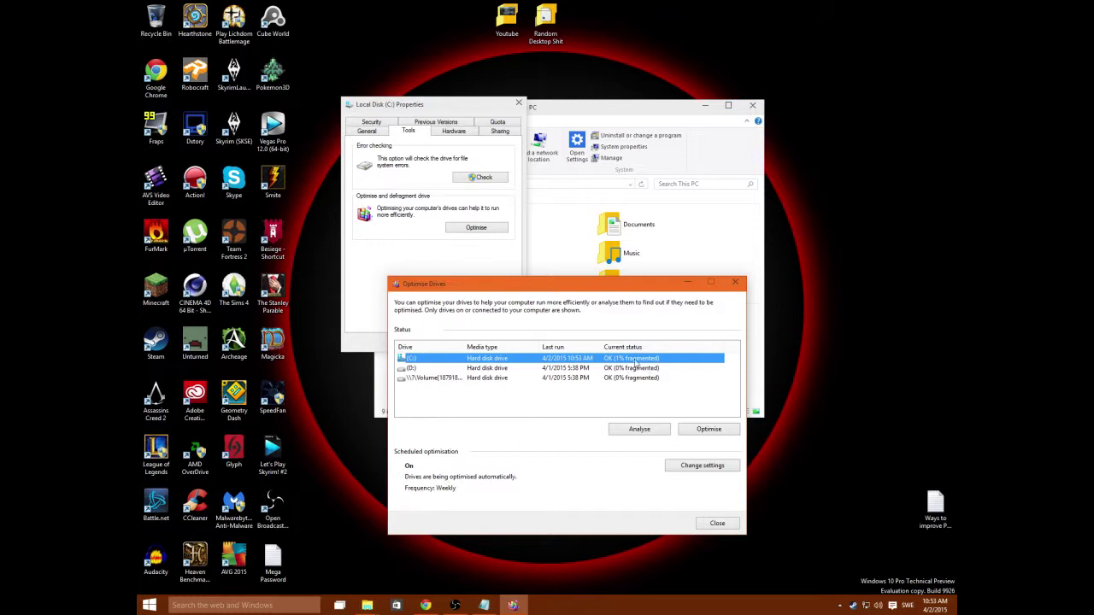
{"action": "left_click", "coordinate": [694, 432]}
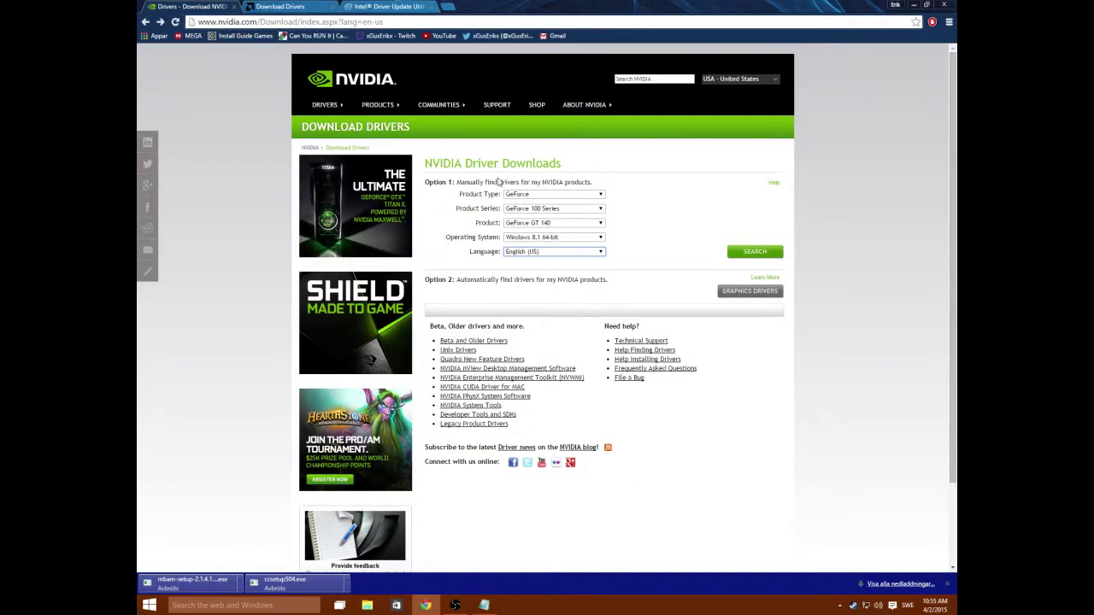
Step: On the NVIDIA Driver Downloads page in Chrome, look through the product type, product series and operating system choices
{"action": "left_click", "coordinate": [551, 198]}
{"action": "left_click", "coordinate": [551, 197]}
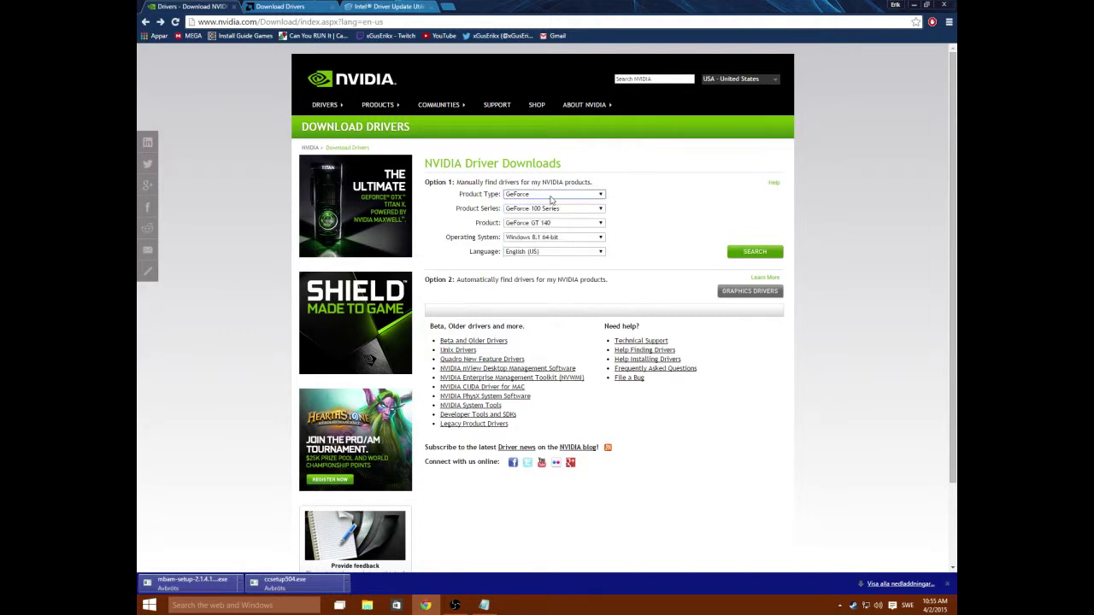
{"action": "left_click", "coordinate": [564, 209]}
{"action": "left_click", "coordinate": [564, 209]}
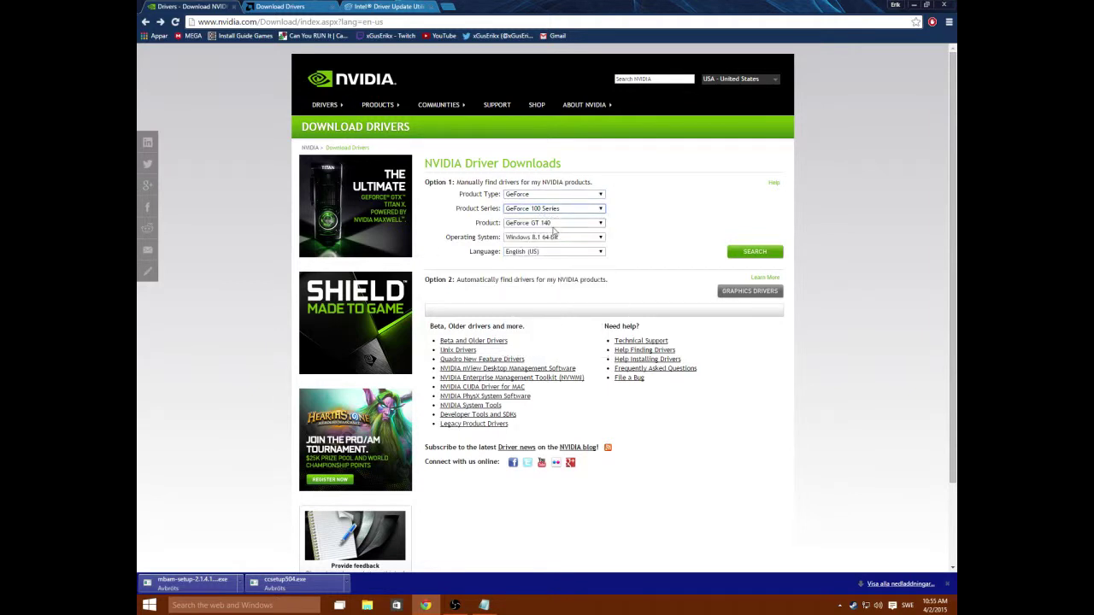
{"action": "left_click", "coordinate": [554, 237]}
{"action": "left_click", "coordinate": [555, 237]}
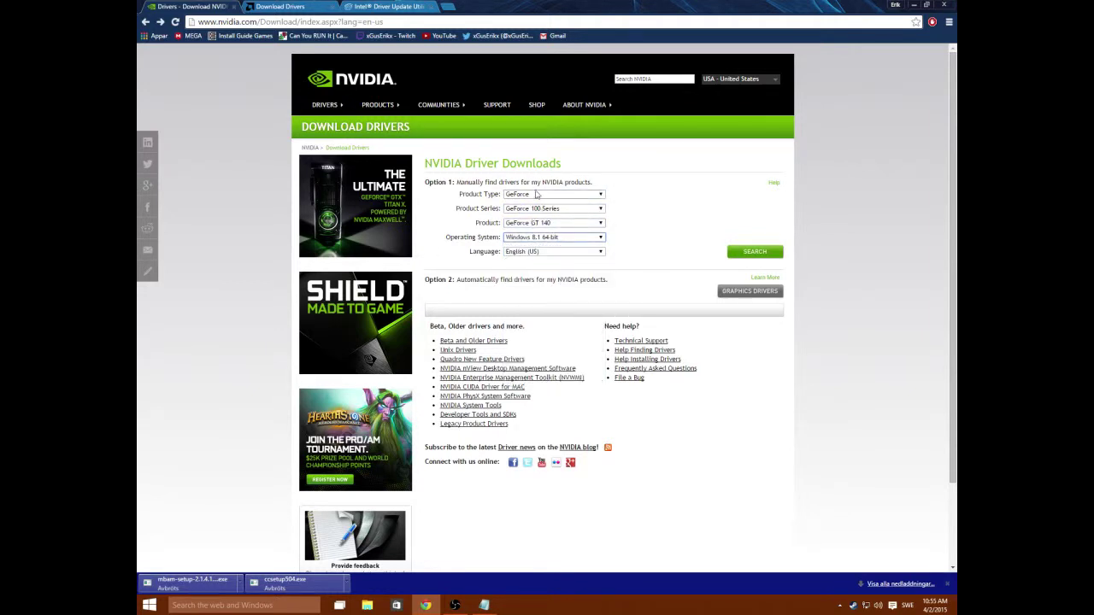
Step: Choose GeForce as the product type and examine the available product series and products for the driver search
{"action": "left_click", "coordinate": [554, 199]}
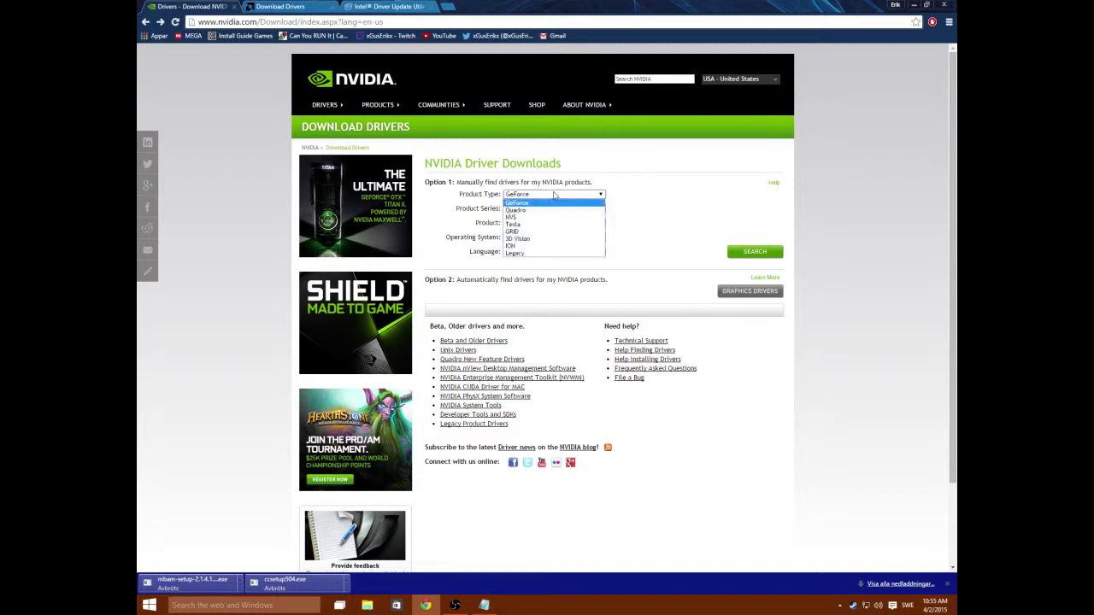
{"action": "left_click", "coordinate": [542, 202]}
{"action": "left_click", "coordinate": [528, 209]}
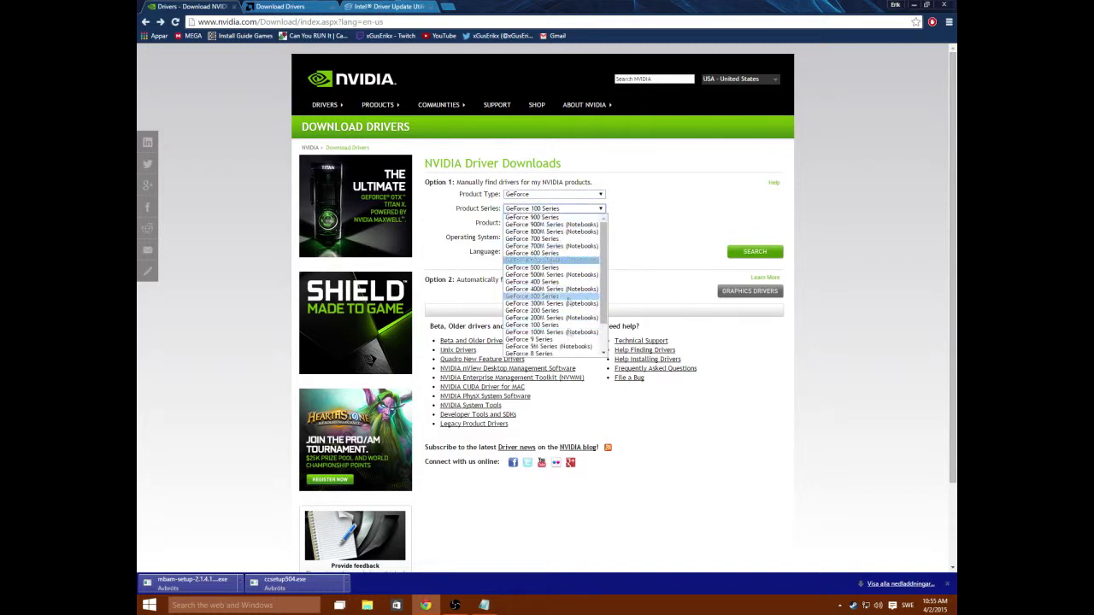
{"action": "left_click", "coordinate": [588, 210]}
{"action": "left_click", "coordinate": [567, 224]}
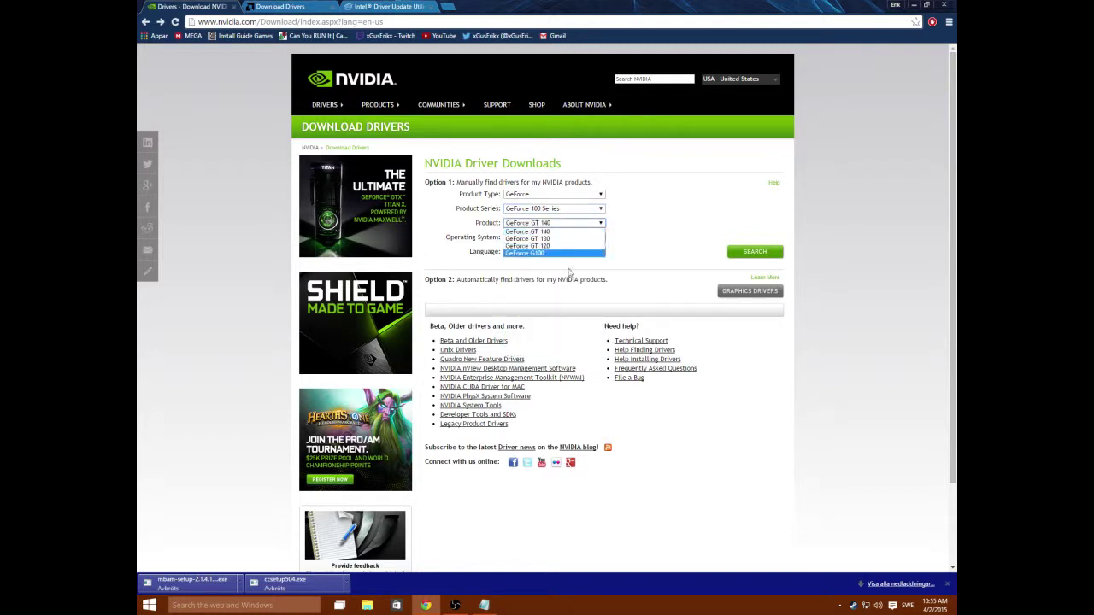
{"action": "left_click", "coordinate": [554, 224]}
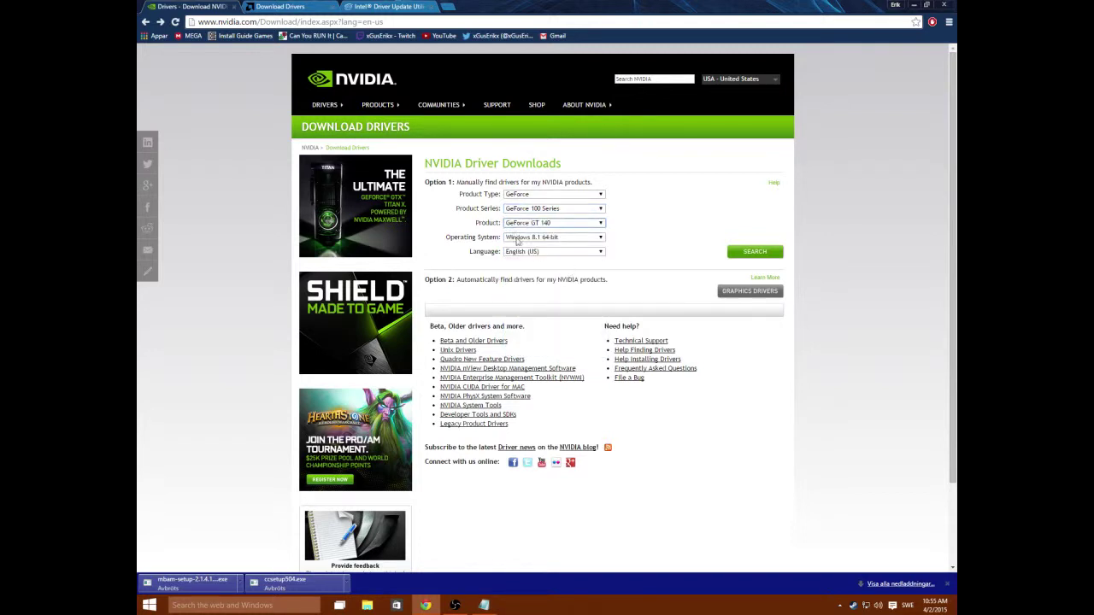
Step: Examine the operating system and language choices for the NVIDIA driver search, keeping Windows 8.1 64-bit and English (US)
{"action": "left_click", "coordinate": [532, 237]}
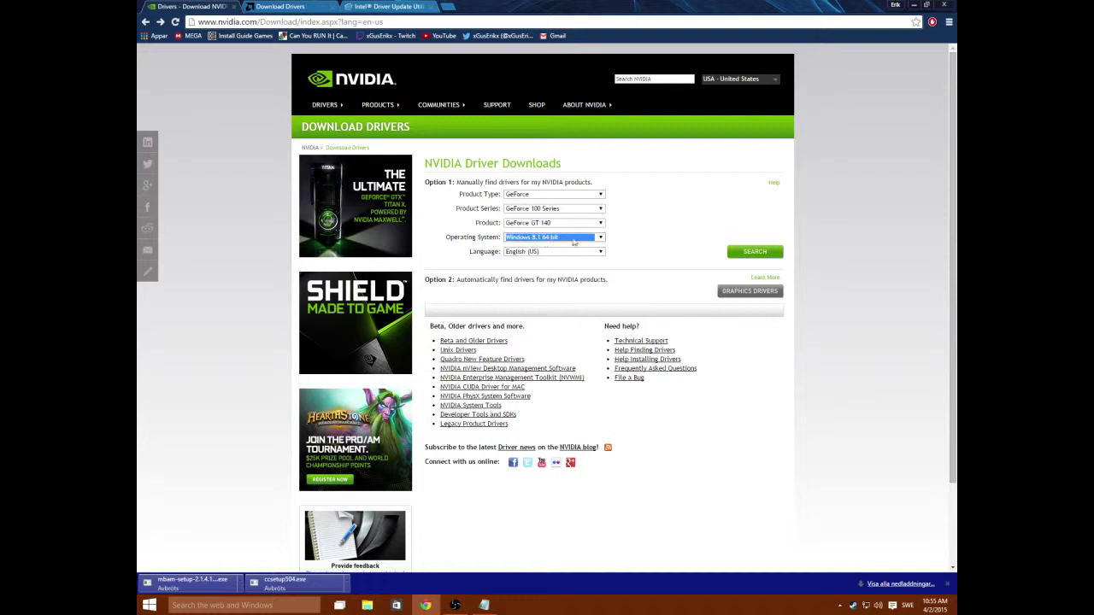
{"action": "left_click", "coordinate": [601, 240]}
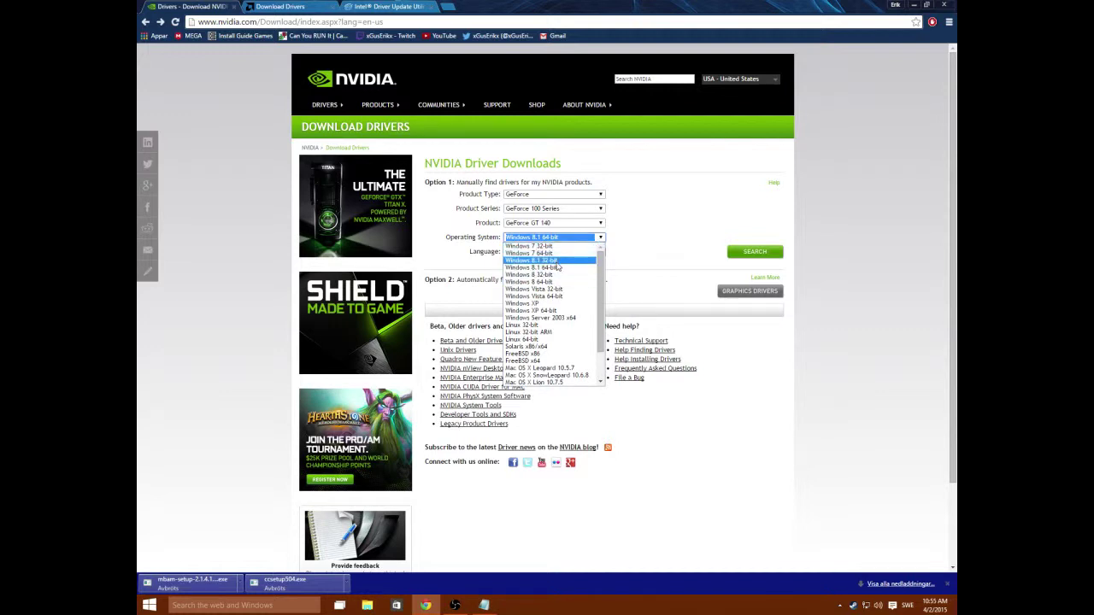
{"action": "left_click", "coordinate": [669, 231]}
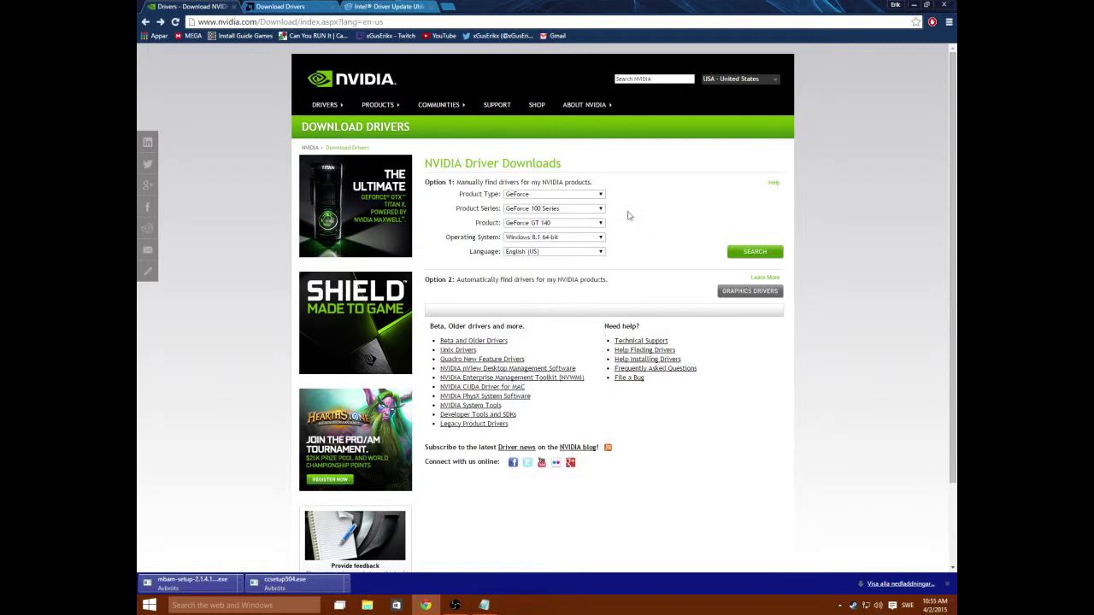
{"action": "left_click", "coordinate": [542, 253]}
{"action": "left_click", "coordinate": [542, 256]}
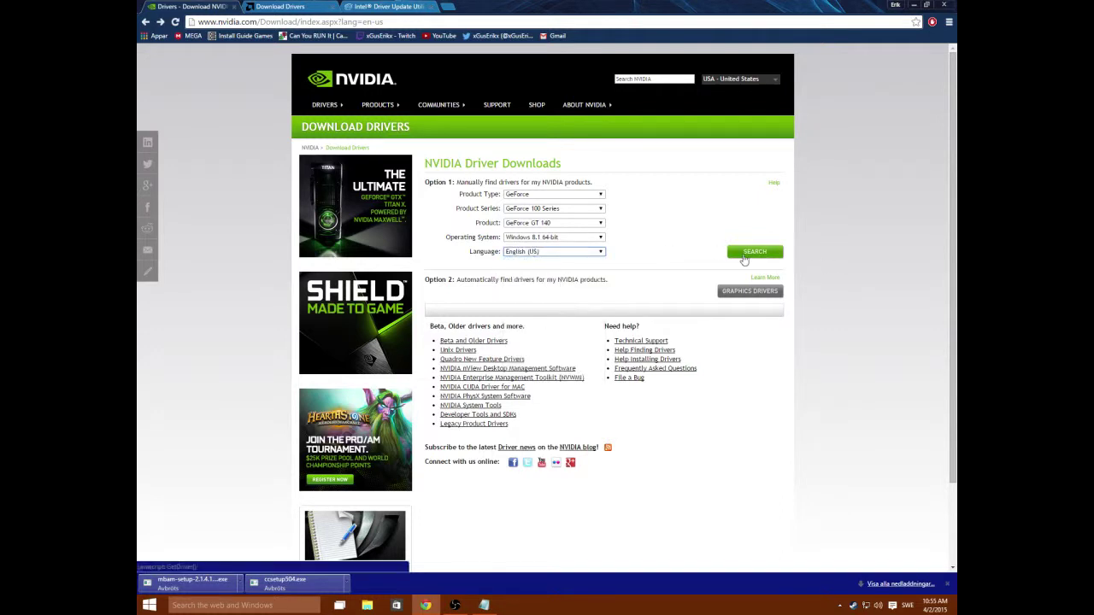
Step: Search for the NVIDIA driver for the GeForce GT 140 on Windows 8.1 64-bit in English (US)
{"action": "left_click", "coordinate": [743, 258]}
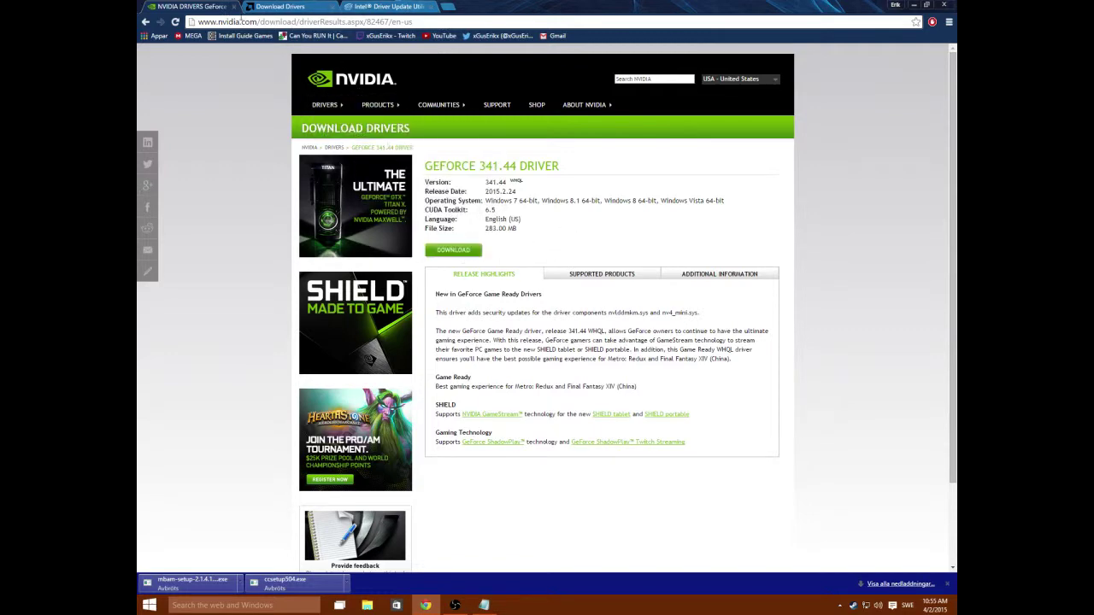
Step: Look over AMD's Drivers + Download Center page, covering the automatic detection section and the manual driver selection form
{"action": "left_click", "coordinate": [255, 10]}
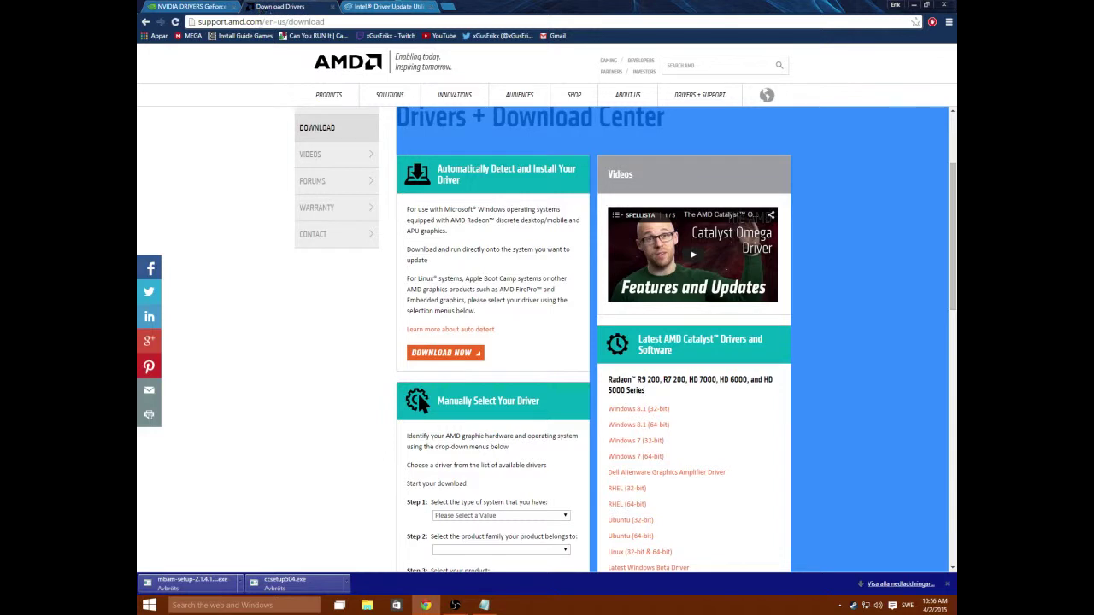
{"action": "left_click_drag", "start_coordinate": [436, 176], "coordinate": [545, 170]}
{"action": "left_click_drag", "start_coordinate": [465, 220], "coordinate": [462, 220]}
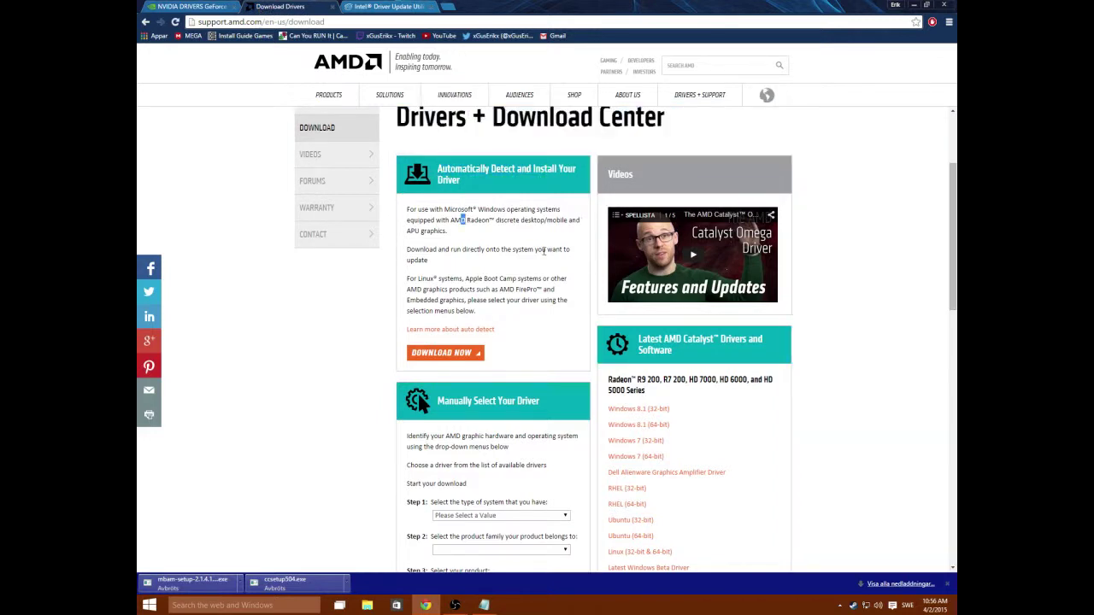
{"action": "left_click", "coordinate": [532, 247]}
{"action": "scroll", "coordinate": [487, 194], "scroll_direction": "down", "scroll_amount": 1}
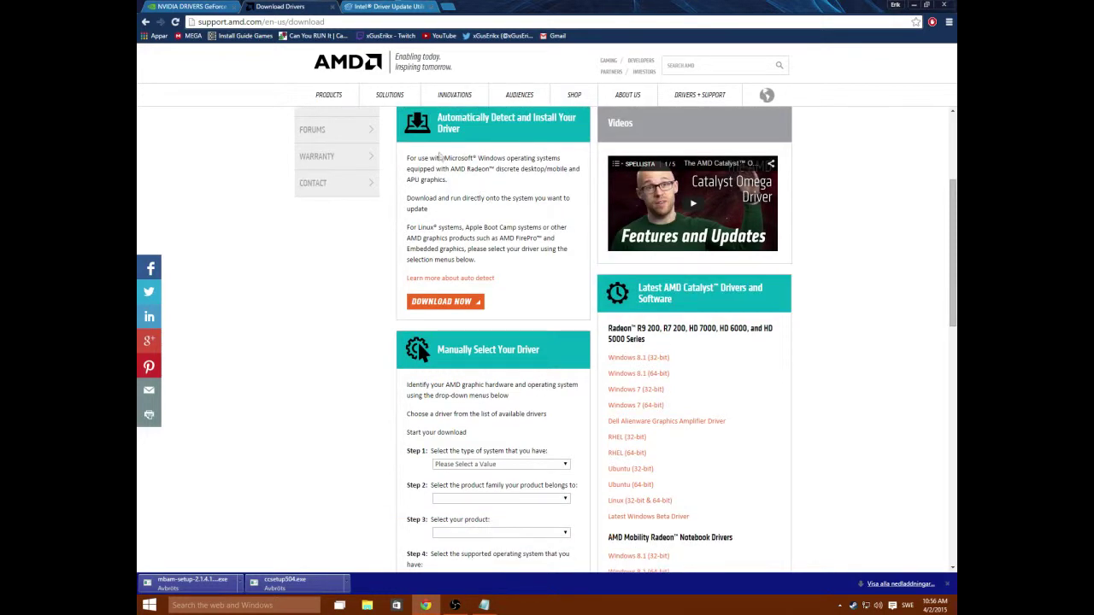
{"action": "scroll", "coordinate": [472, 214], "scroll_direction": "down", "scroll_amount": 3}
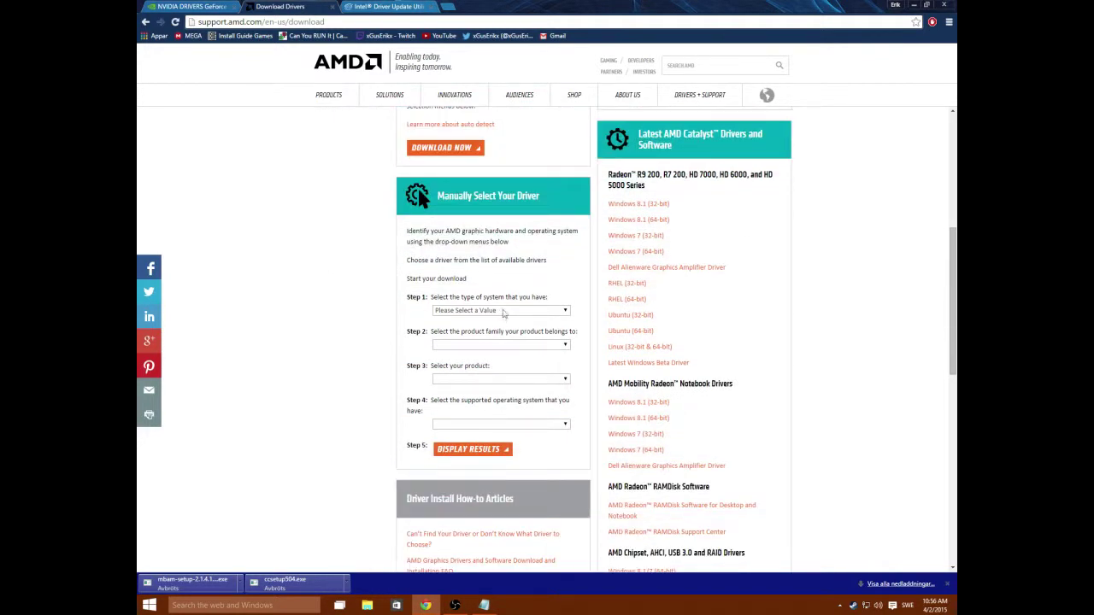
Step: In AMD's manual driver selection, set the system type to Desktop Graphics and the product family to Radeon HD Series
{"action": "left_click", "coordinate": [504, 311]}
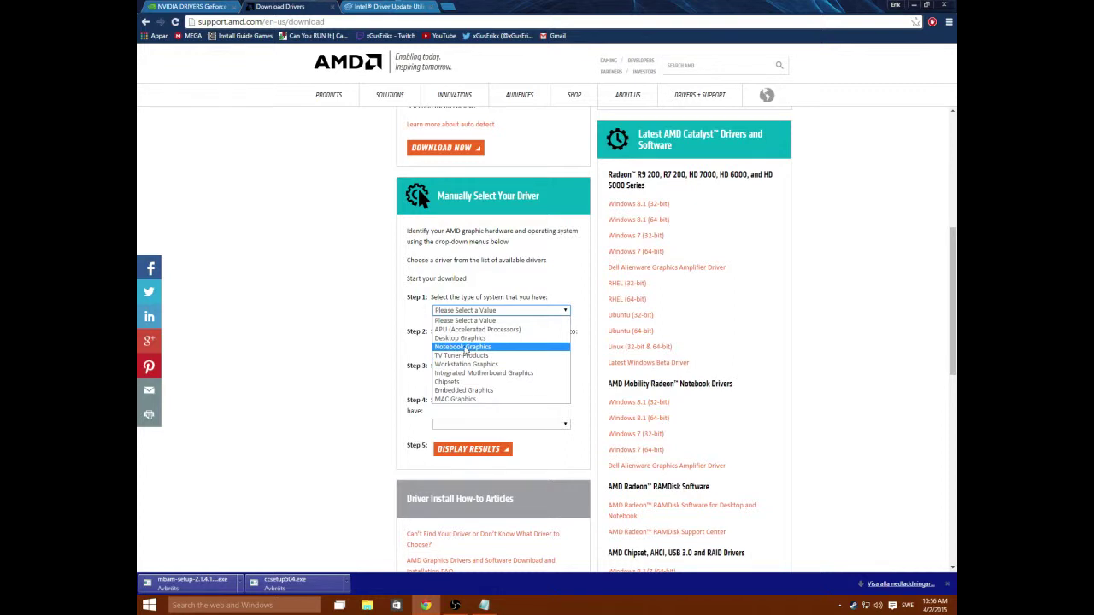
{"action": "left_click", "coordinate": [470, 338]}
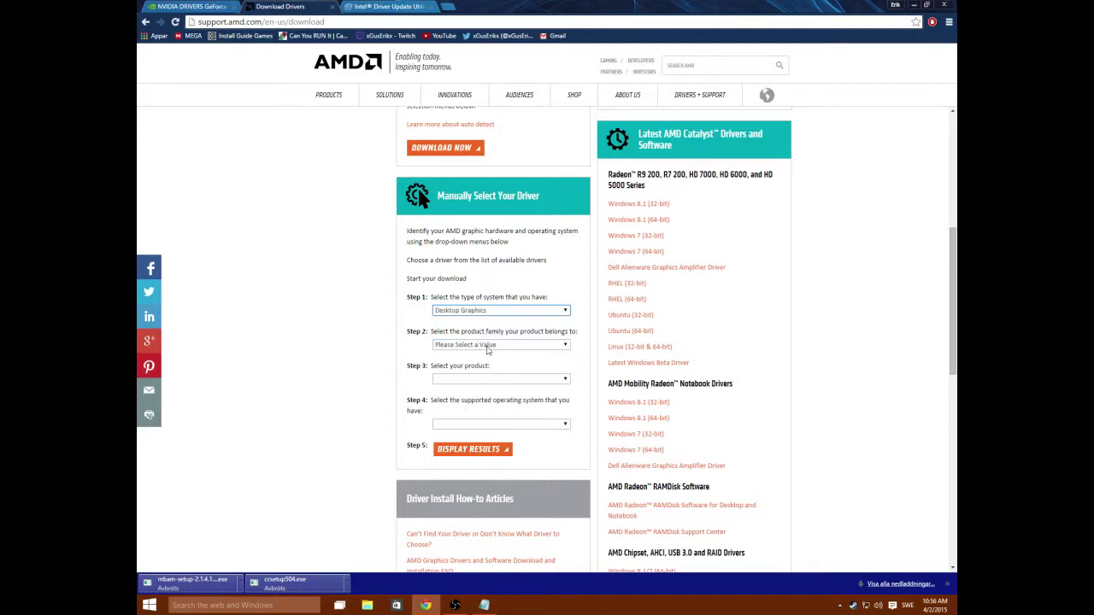
{"action": "left_click", "coordinate": [487, 349]}
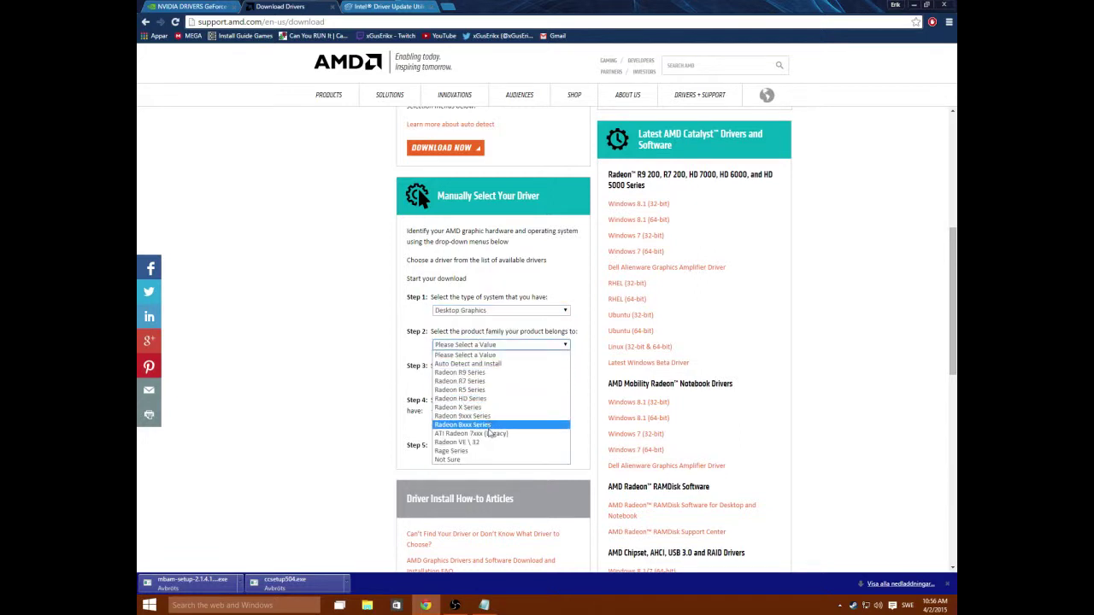
{"action": "left_click", "coordinate": [494, 461]}
{"action": "left_click", "coordinate": [530, 346]}
{"action": "left_click", "coordinate": [513, 399]}
Step: Choose Radeon HD 2xxx Series PCIe as the product and Windows 8 - 64 Bit as the operating system, and display the AMD driver results
{"action": "left_click", "coordinate": [504, 381]}
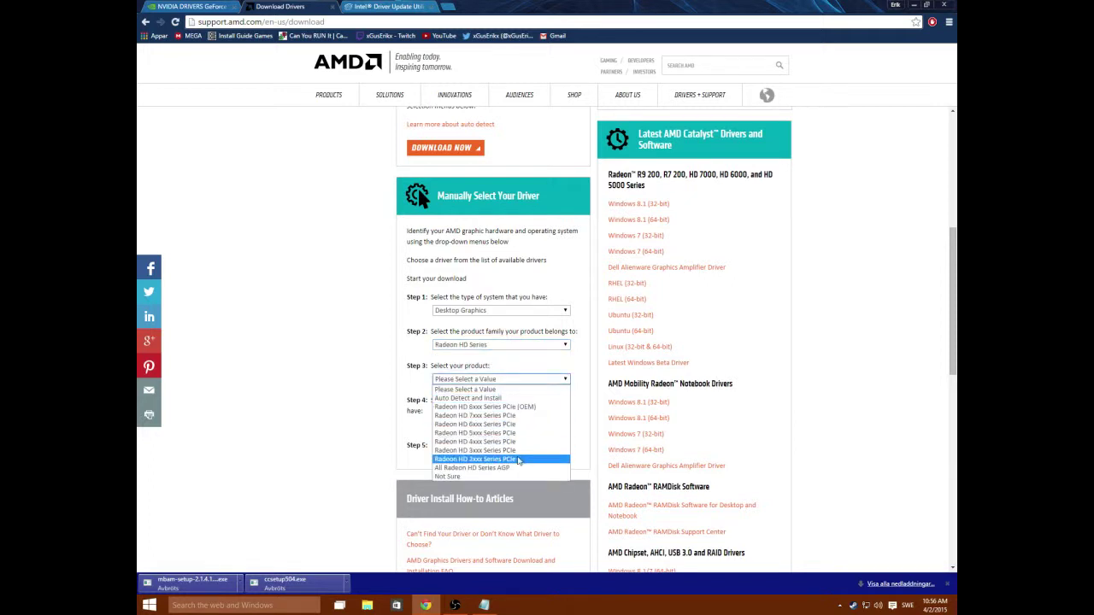
{"action": "left_click", "coordinate": [520, 459]}
{"action": "left_click", "coordinate": [530, 424]}
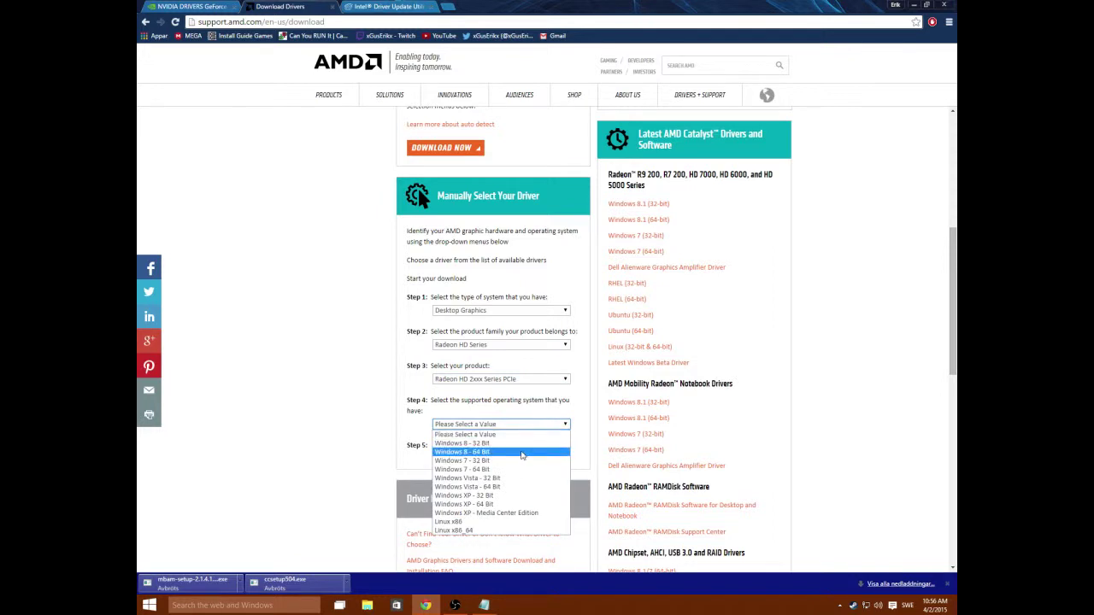
{"action": "left_click", "coordinate": [522, 453]}
{"action": "left_click", "coordinate": [477, 455]}
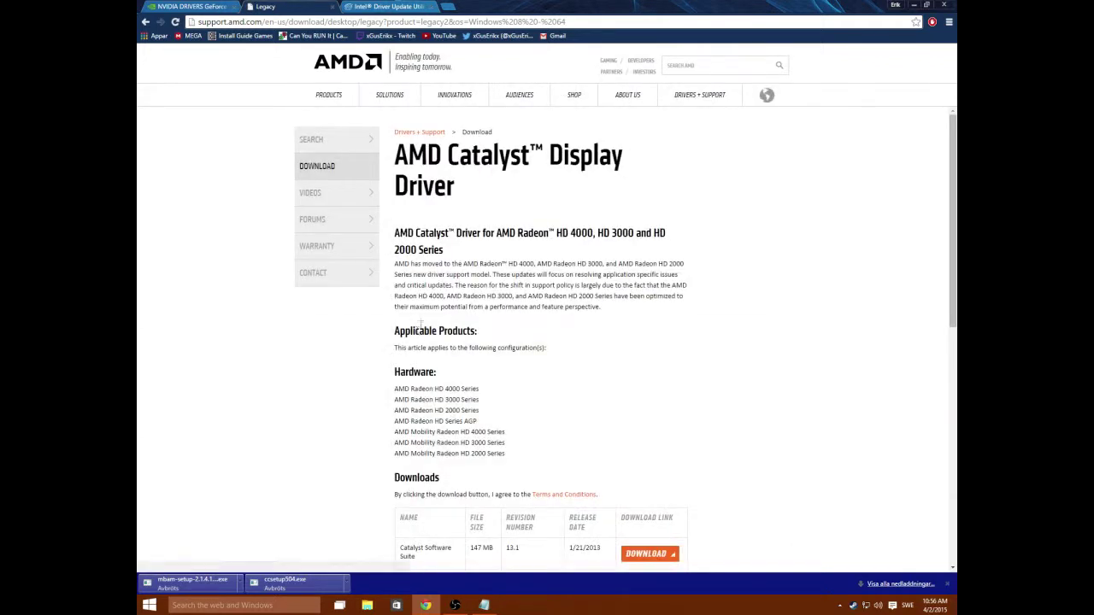
Step: Examine the AMD Catalyst Display Driver page, including the applicable hardware and the Catalyst Software Suite download entry
{"action": "scroll", "coordinate": [417, 333], "scroll_direction": "down", "scroll_amount": 3}
{"action": "scroll", "coordinate": [419, 506], "scroll_direction": "up", "scroll_amount": 2}
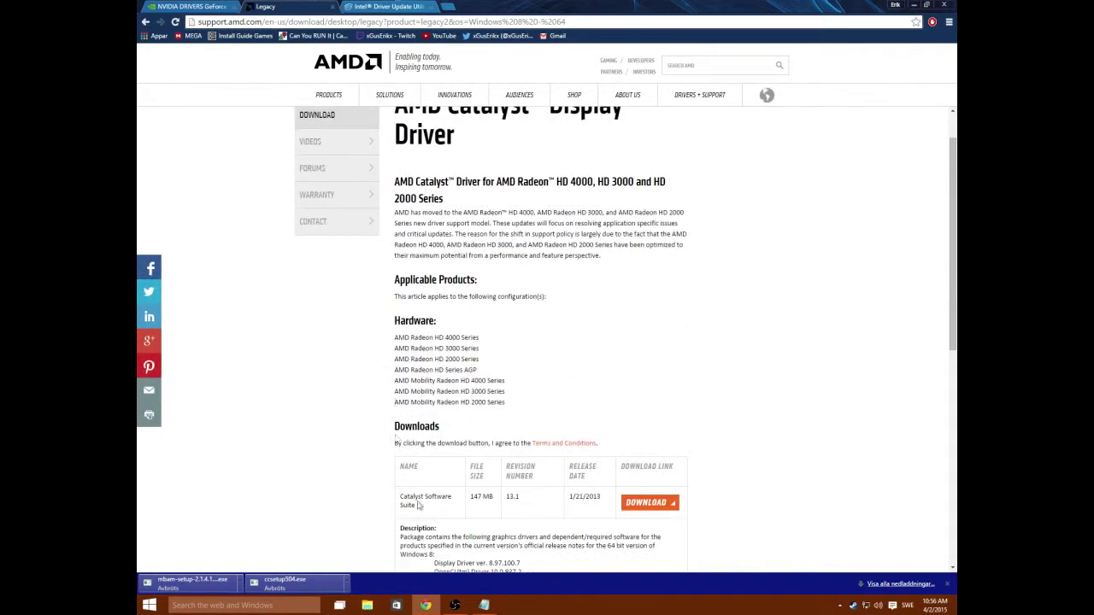
{"action": "left_click_drag", "start_coordinate": [426, 497], "coordinate": [516, 492]}
{"action": "left_click", "coordinate": [611, 341]}
{"action": "scroll", "coordinate": [606, 332], "scroll_direction": "down", "scroll_amount": 3}
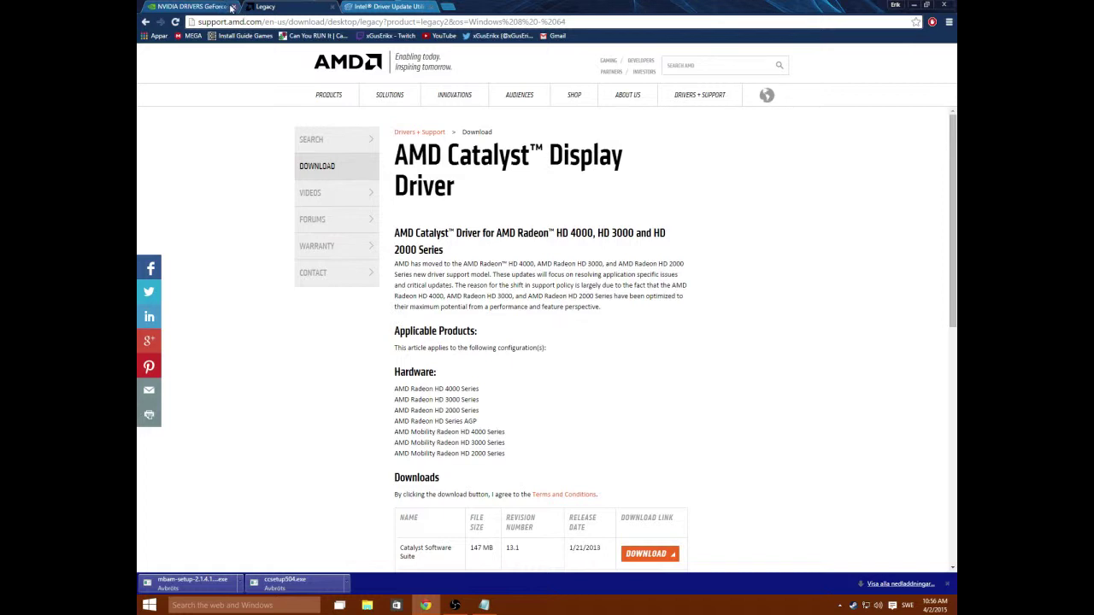
Step: Close the NVIDIA and AMD driver pages, leaving the Intel Driver Update Utility page open, and dismiss the browser's list of downloads
{"action": "left_click", "coordinate": [234, 7]}
{"action": "left_click", "coordinate": [234, 7]}
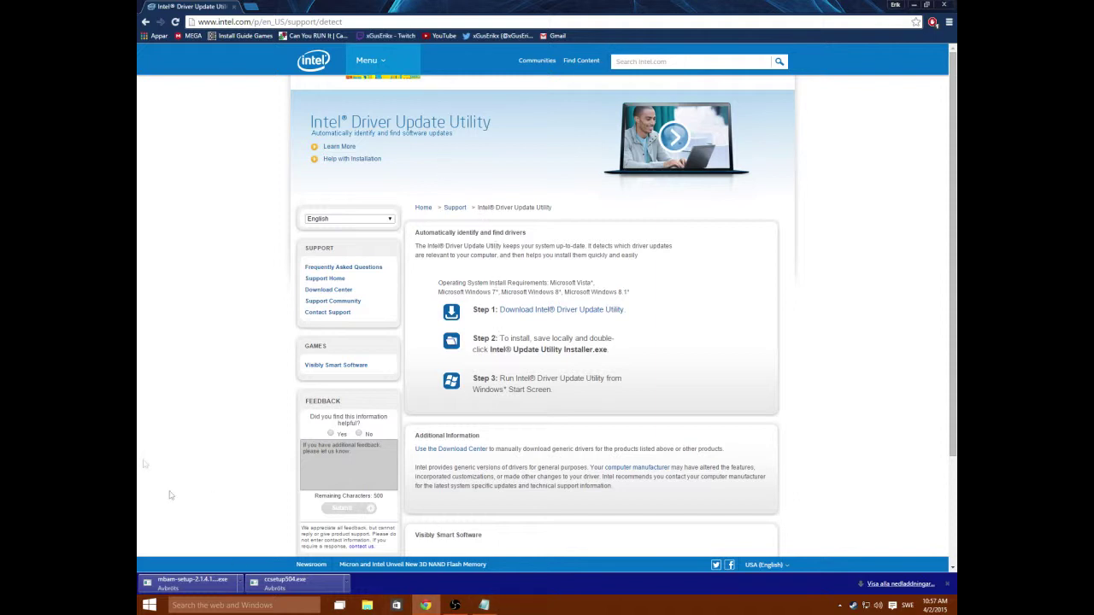
{"action": "left_click", "coordinate": [945, 585]}
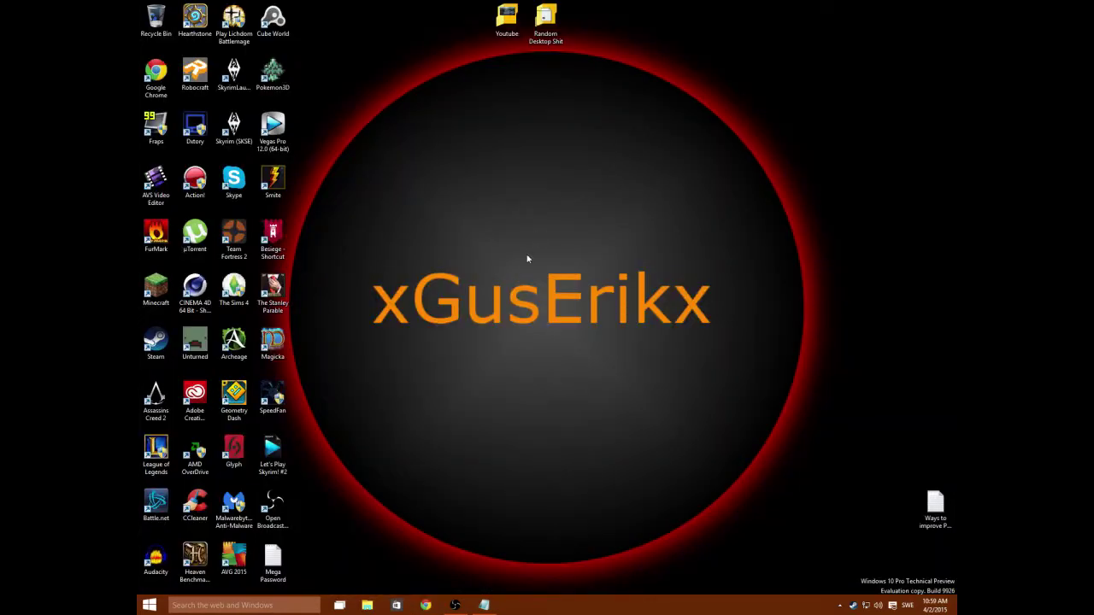
Step: Open System Configuration by running msconfig
{"action": "mouse_move", "coordinate": [456, 606]}
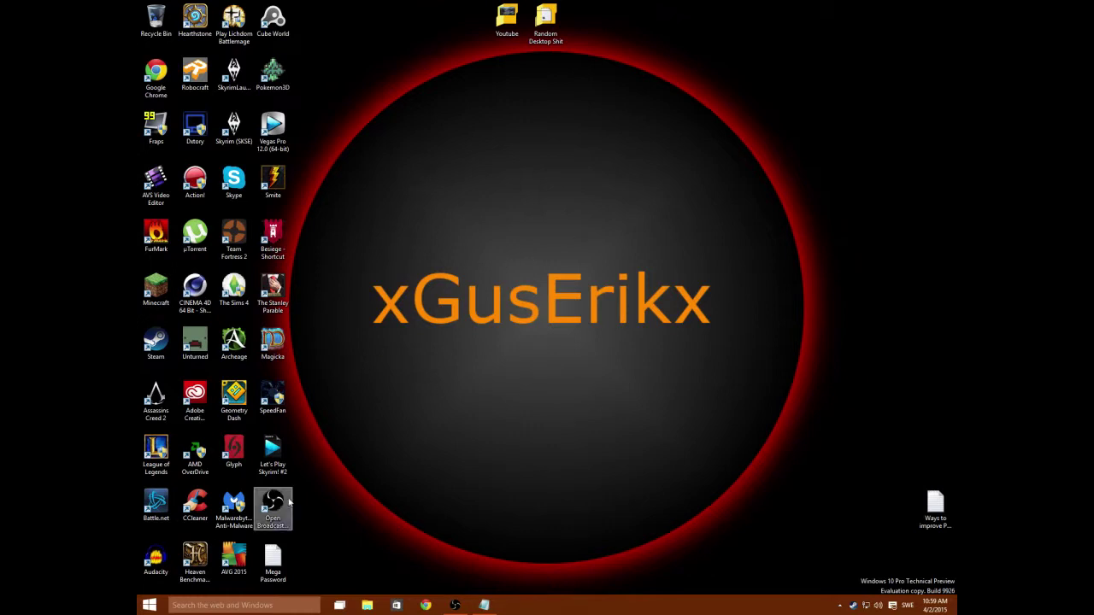
{"action": "right_click", "coordinate": [149, 608]}
{"action": "left_click", "coordinate": [171, 568]}
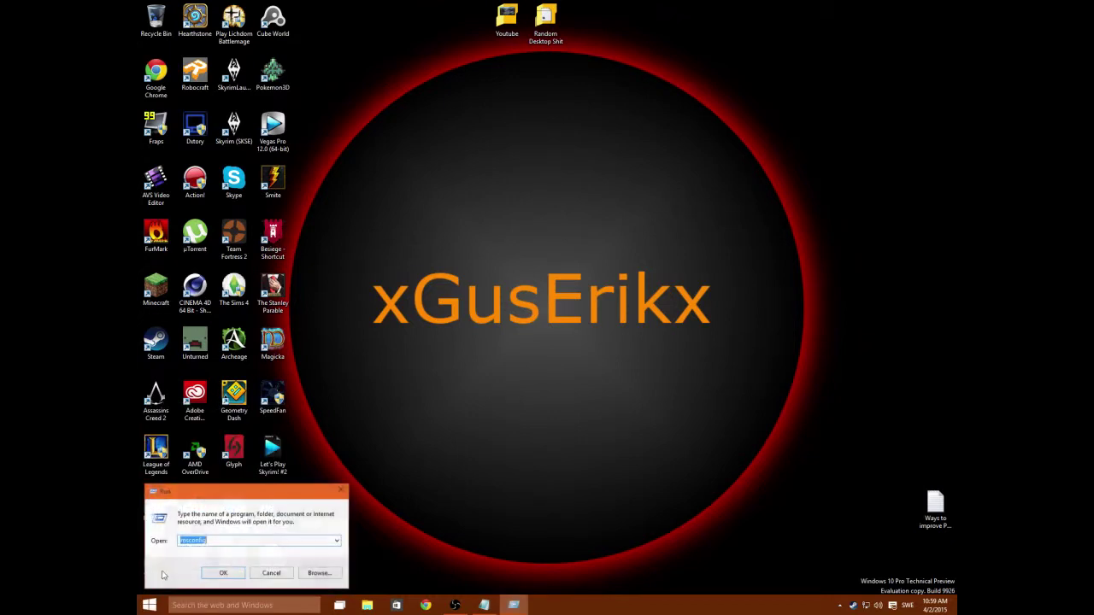
{"action": "left_click", "coordinate": [215, 575]}
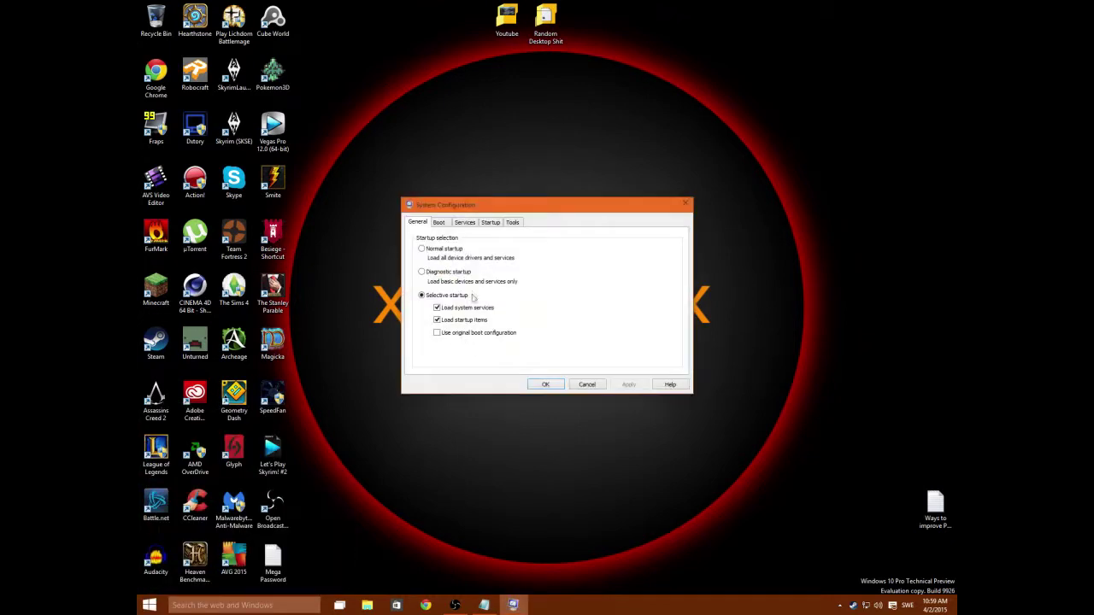
Step: From System Configuration's startup section, open Task Manager's list of start-up programs and reposition its window
{"action": "left_click", "coordinate": [498, 224]}
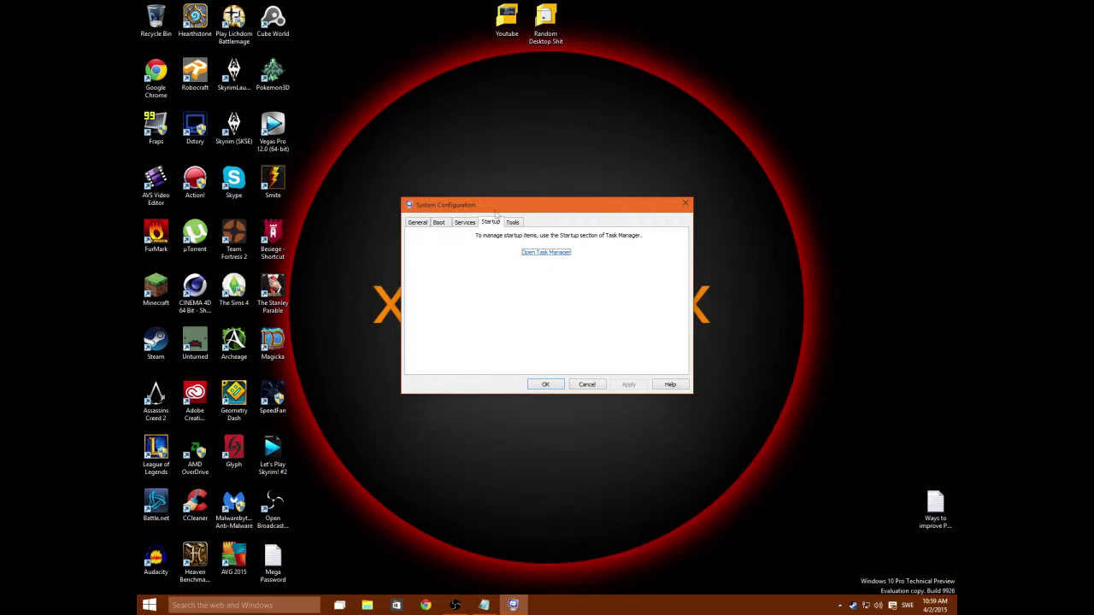
{"action": "left_click", "coordinate": [544, 253]}
{"action": "left_click_drag", "start_coordinate": [273, 11], "coordinate": [320, 62]}
Step: Examine the status and start-up impact of the listed start-up programs, from Steam Client Bootstrapper to Microsoft OneDrive
{"action": "left_click", "coordinate": [292, 120]}
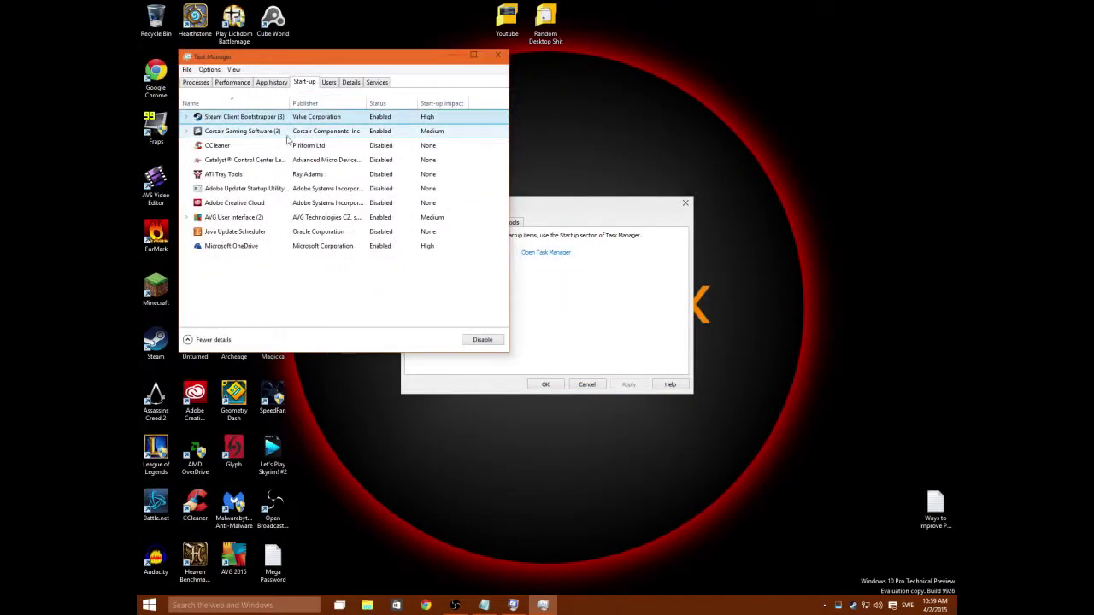
{"action": "left_click", "coordinate": [284, 145]}
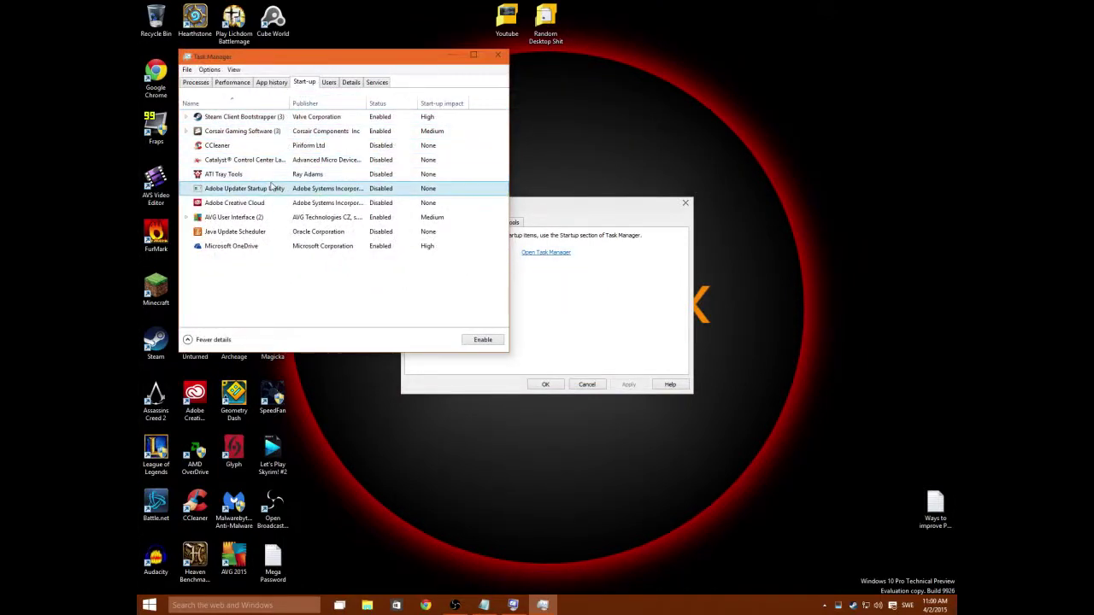
{"action": "left_click", "coordinate": [260, 219]}
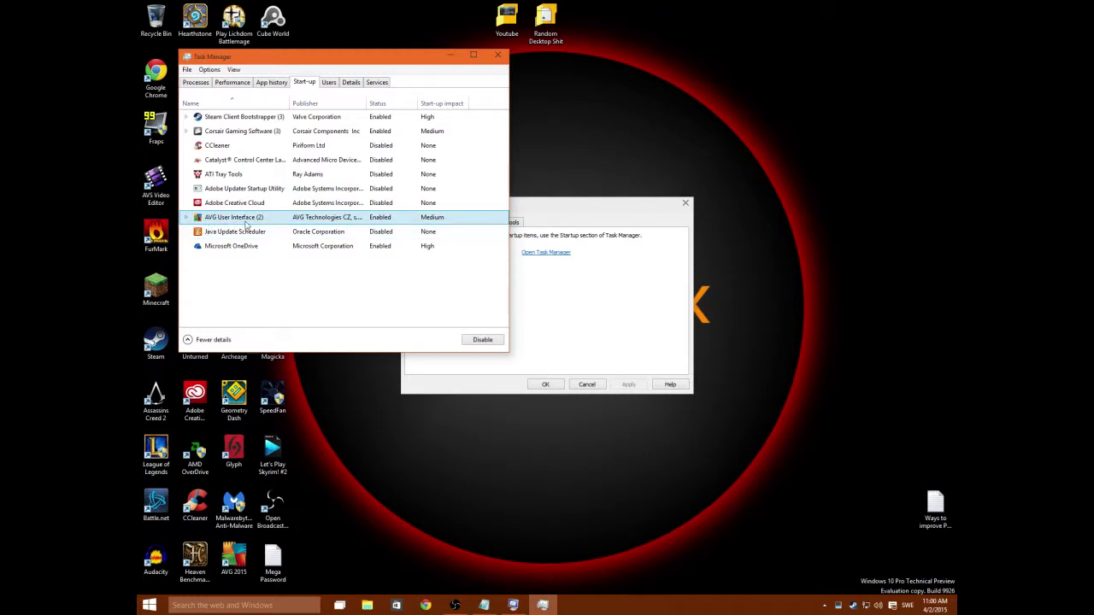
{"action": "left_click", "coordinate": [306, 232]}
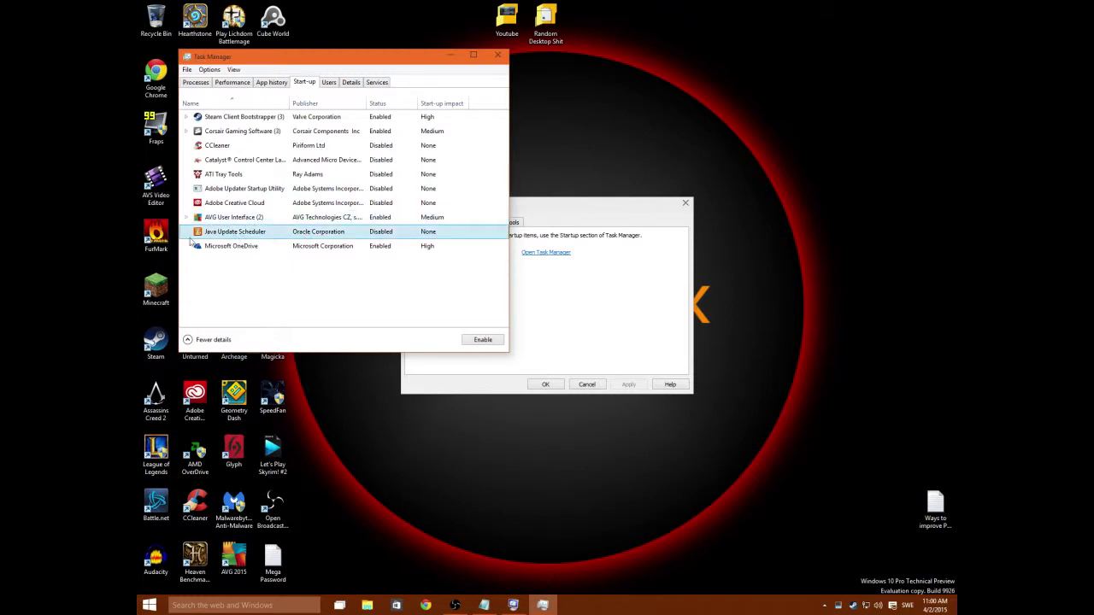
{"action": "left_click", "coordinate": [271, 247]}
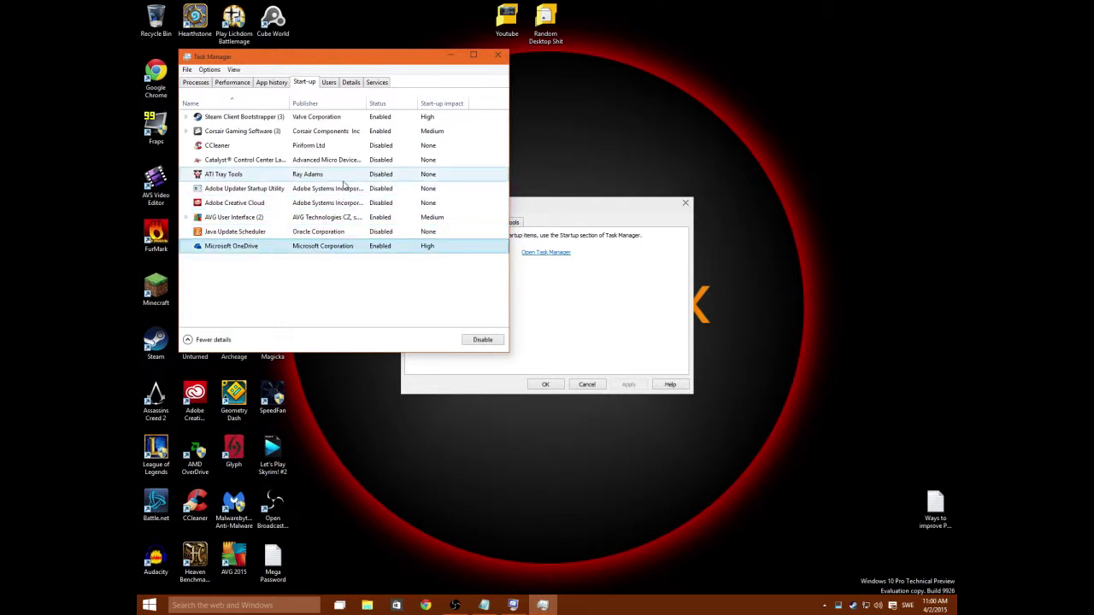
{"action": "left_click", "coordinate": [325, 207]}
{"action": "left_click", "coordinate": [320, 192]}
{"action": "left_click", "coordinate": [320, 179]}
{"action": "left_click", "coordinate": [341, 161]}
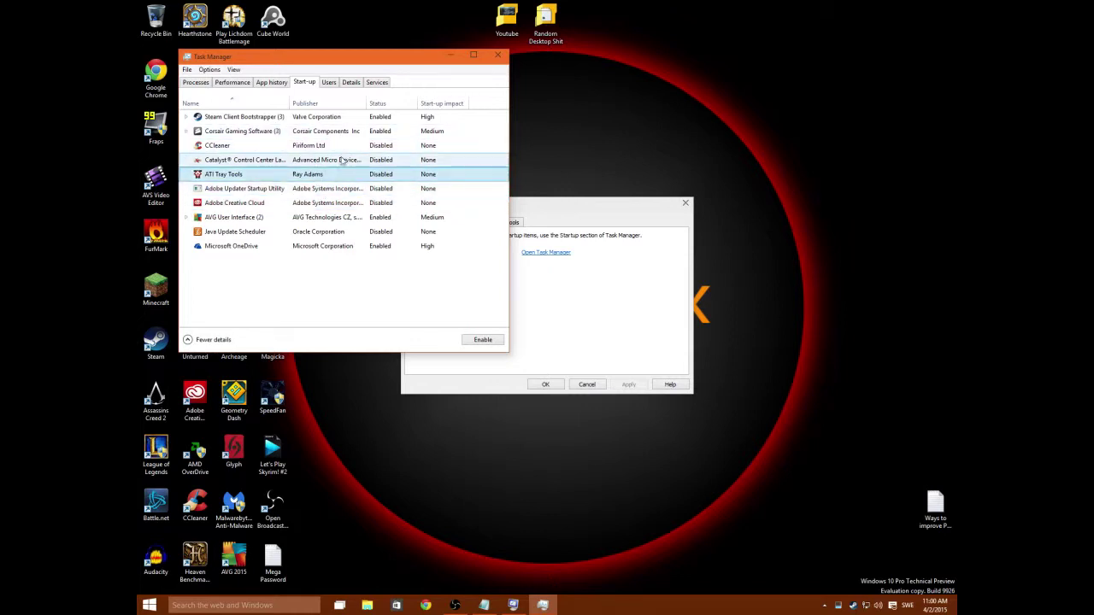
{"action": "left_click", "coordinate": [330, 147]}
{"action": "left_click", "coordinate": [328, 132]}
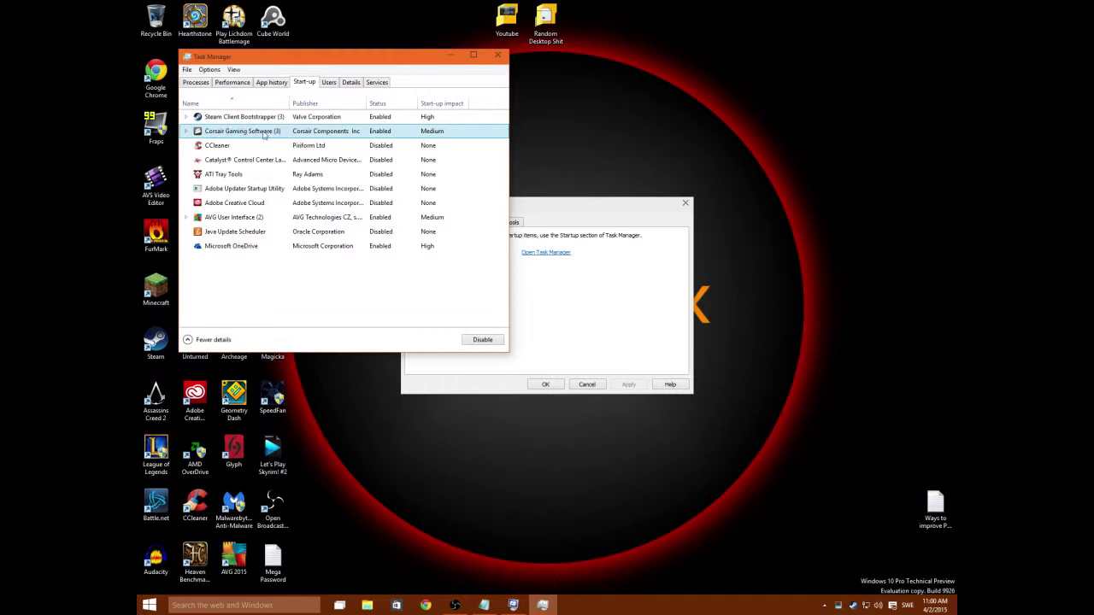
{"action": "left_click", "coordinate": [292, 119]}
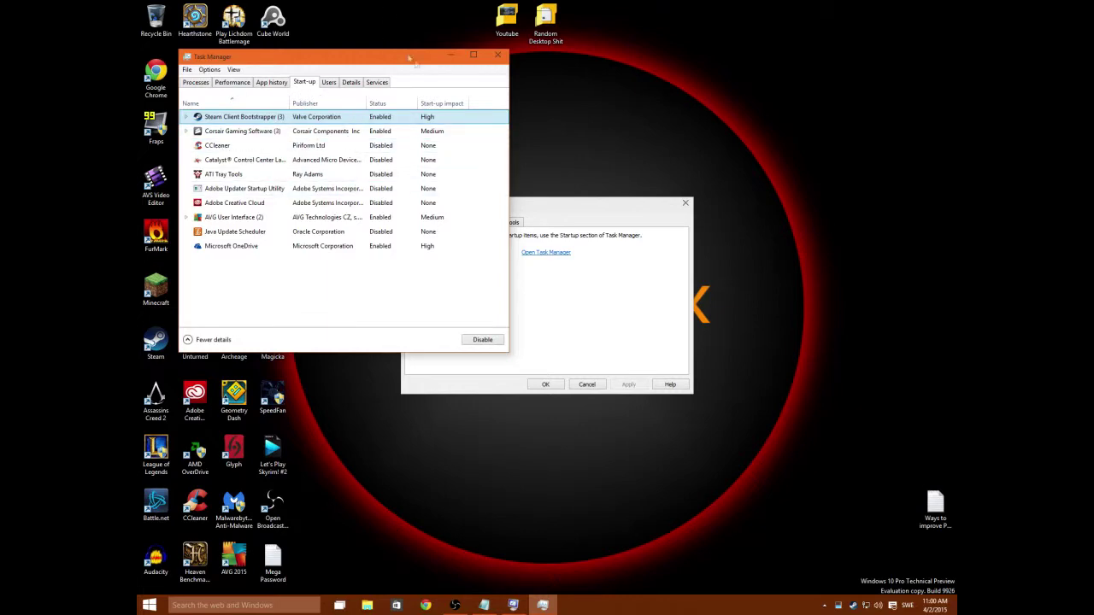
Step: Close Task Manager and accept the System Configuration settings
{"action": "left_click", "coordinate": [495, 57]}
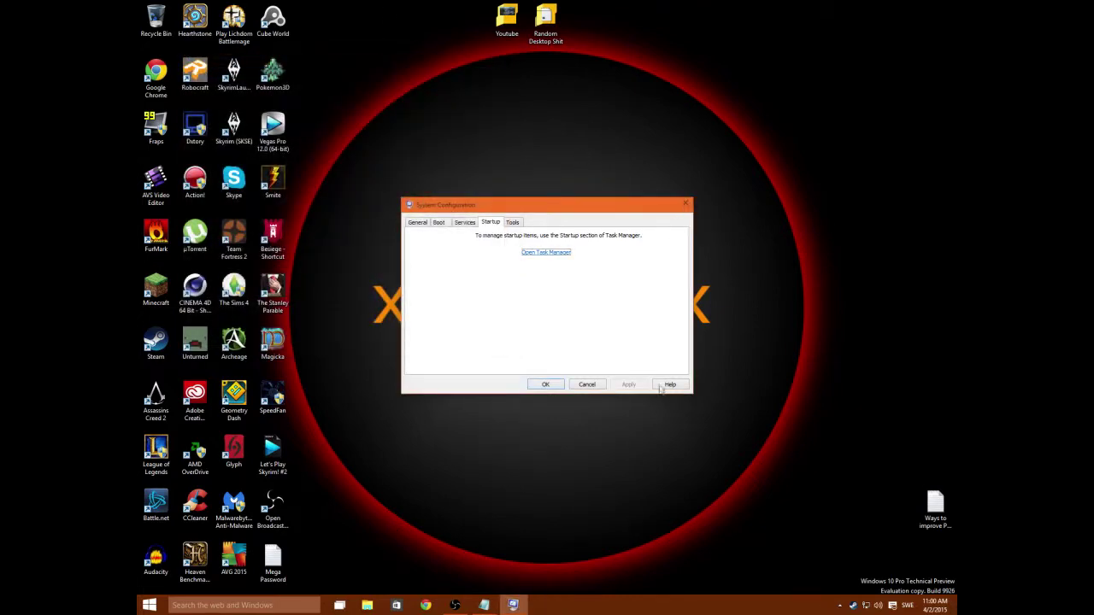
{"action": "left_click", "coordinate": [552, 386]}
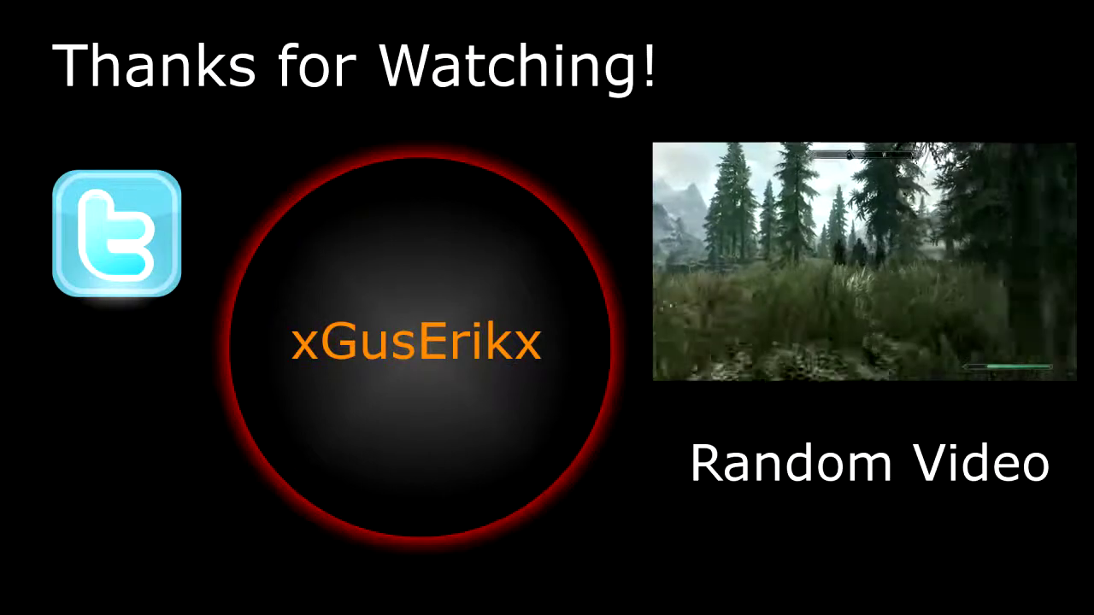